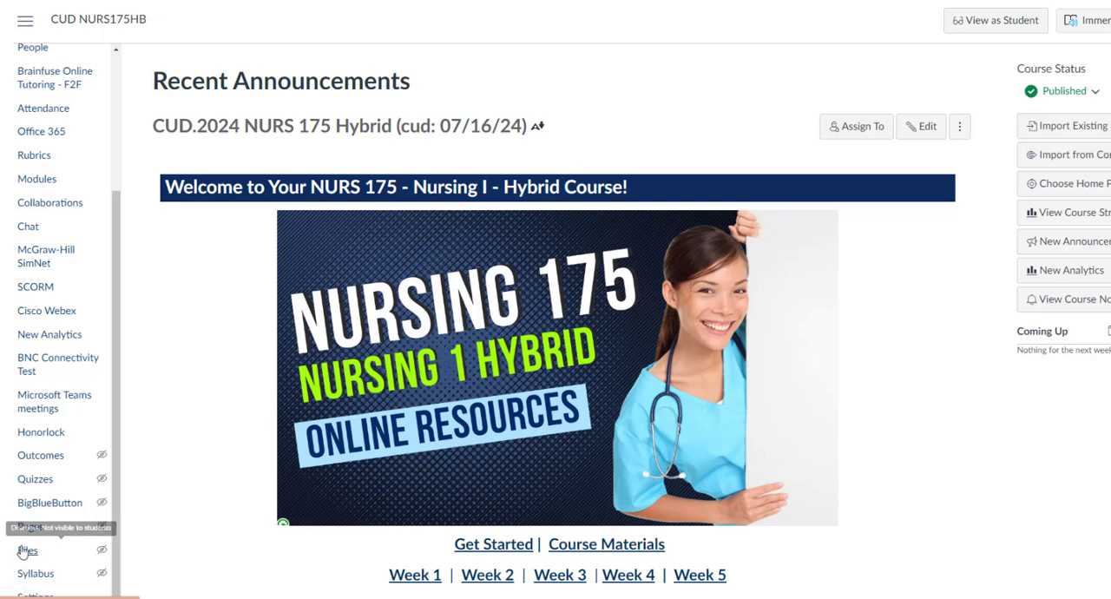
# Step: Open the Printable Clinical Documents folder in the course files and view the file options for 175 Clinical Evaluation.docx
pyautogui.click(29, 551)
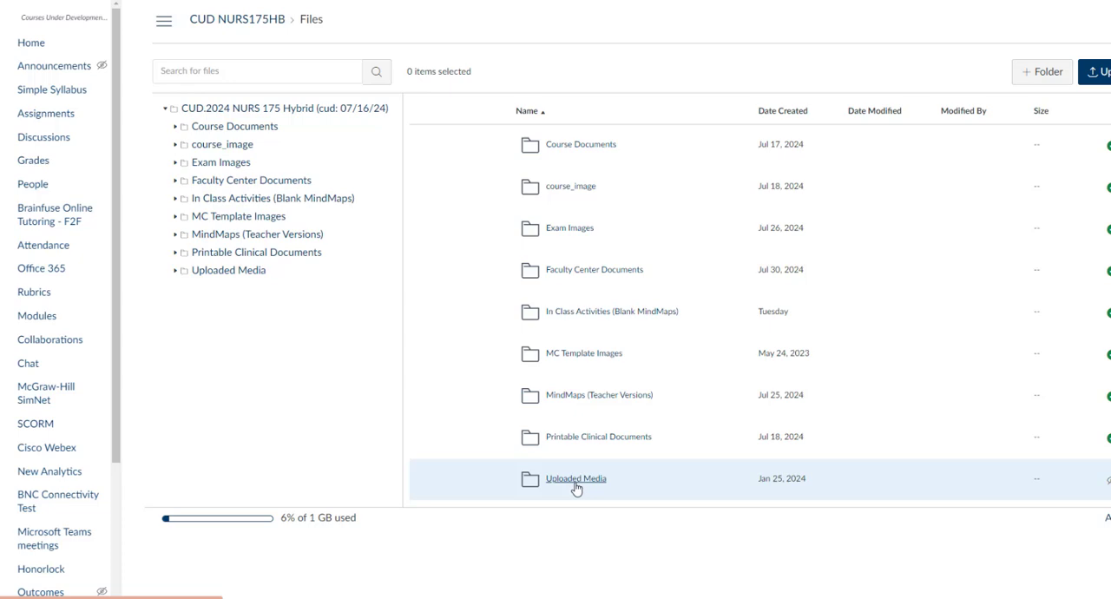
pyautogui.moveTo(1107, 488)
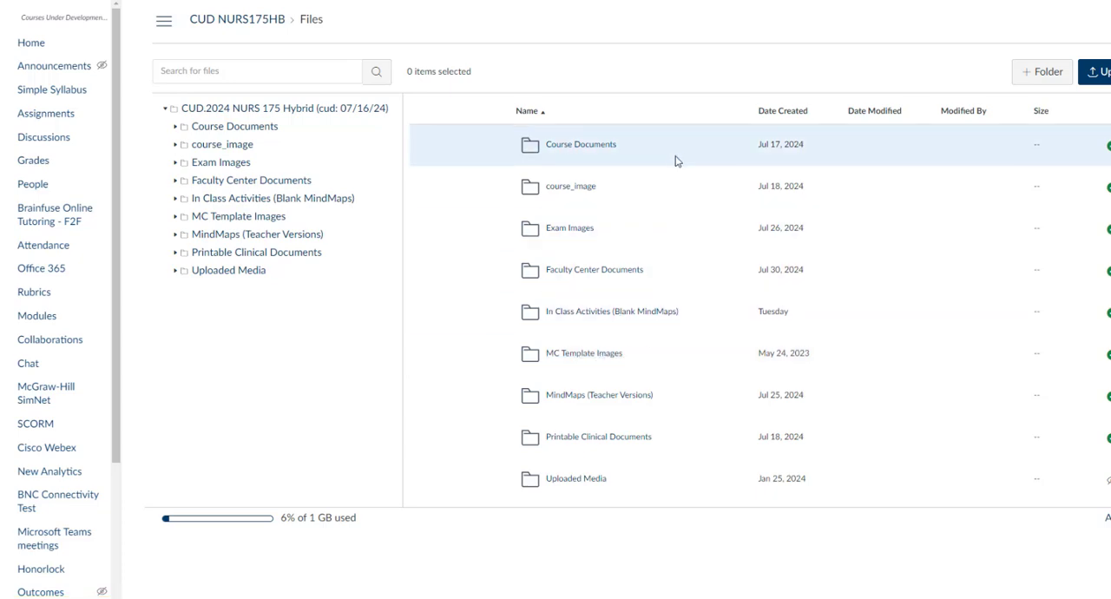
pyautogui.click(598, 436)
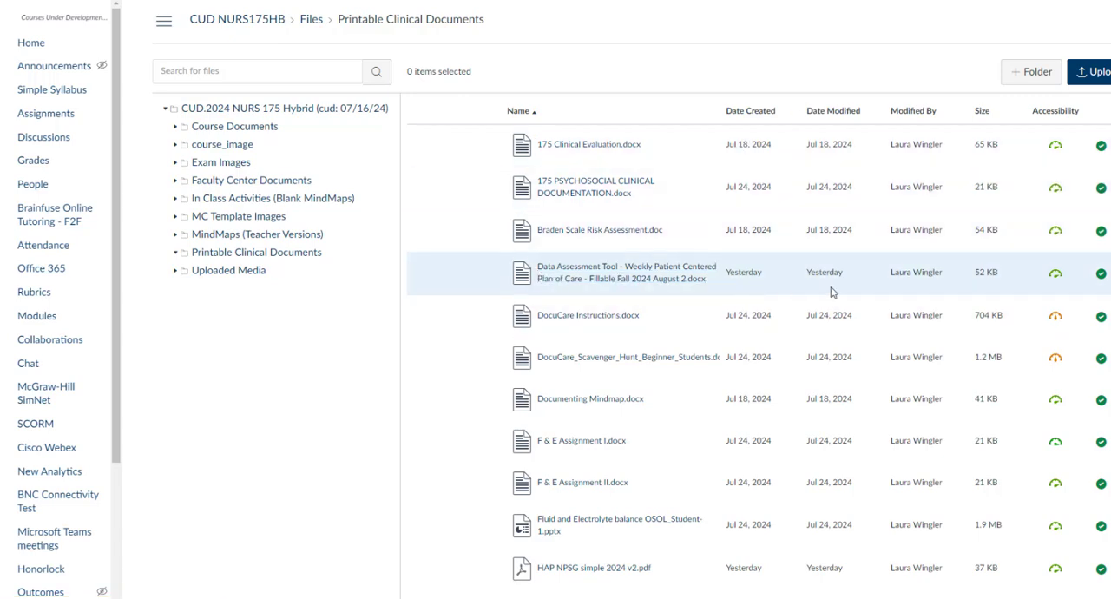
pyautogui.moveTo(1055, 289)
pyautogui.click(652, 277)
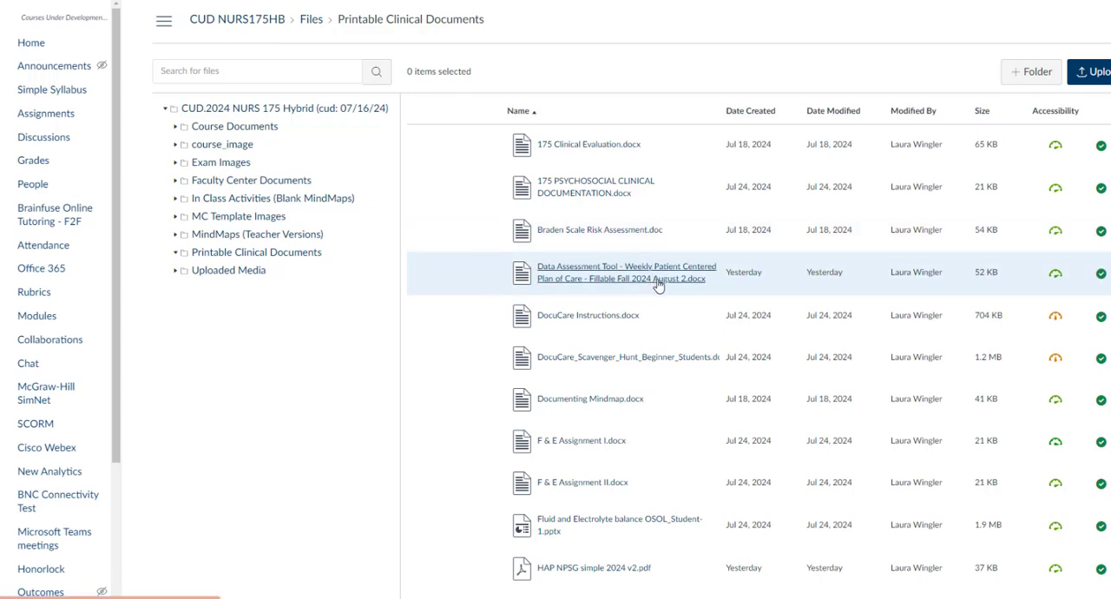
pyautogui.click(1106, 144)
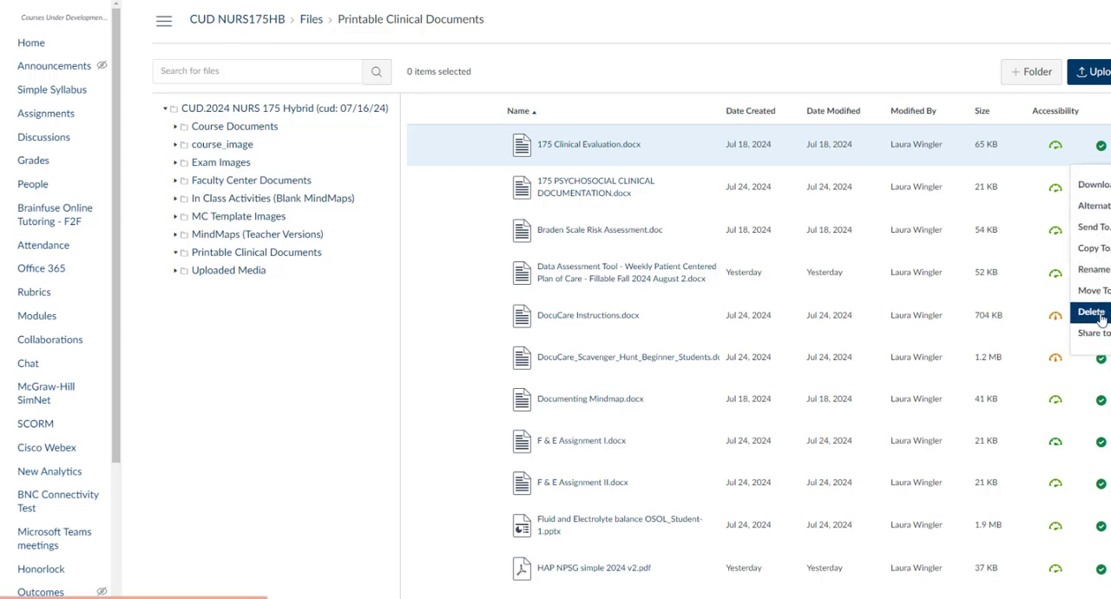
pyautogui.press('Escape')
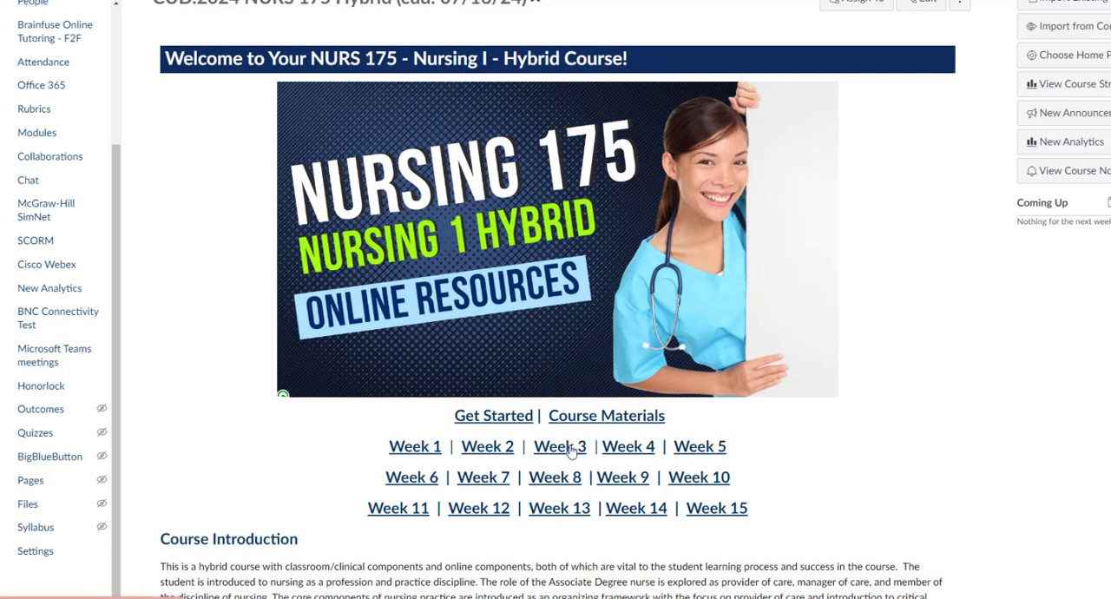
# Step: Go through the Week 3 module to the Week 3: Clinical Assignment and open it for editing
pyautogui.click(566, 450)
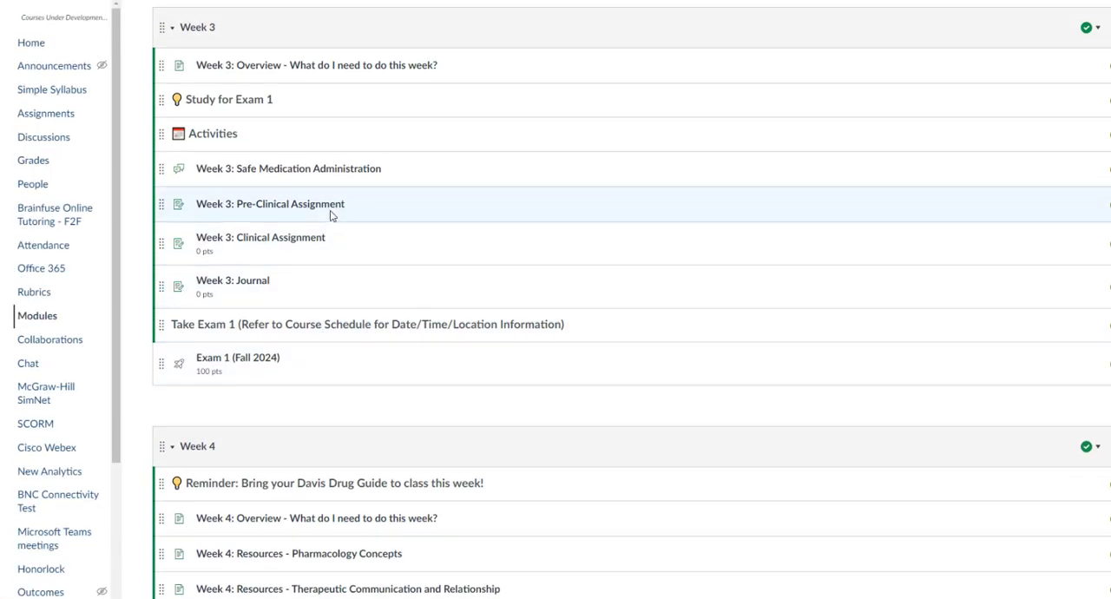
pyautogui.doubleClick(338, 208)
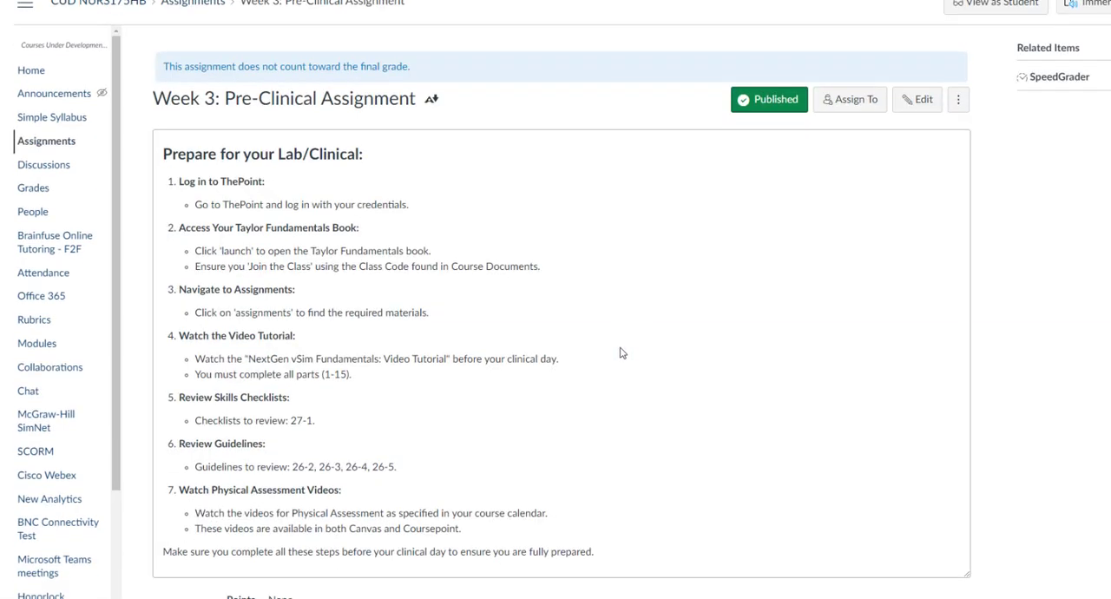
pyautogui.scroll(-3, 619, 350)
pyautogui.click(940, 559)
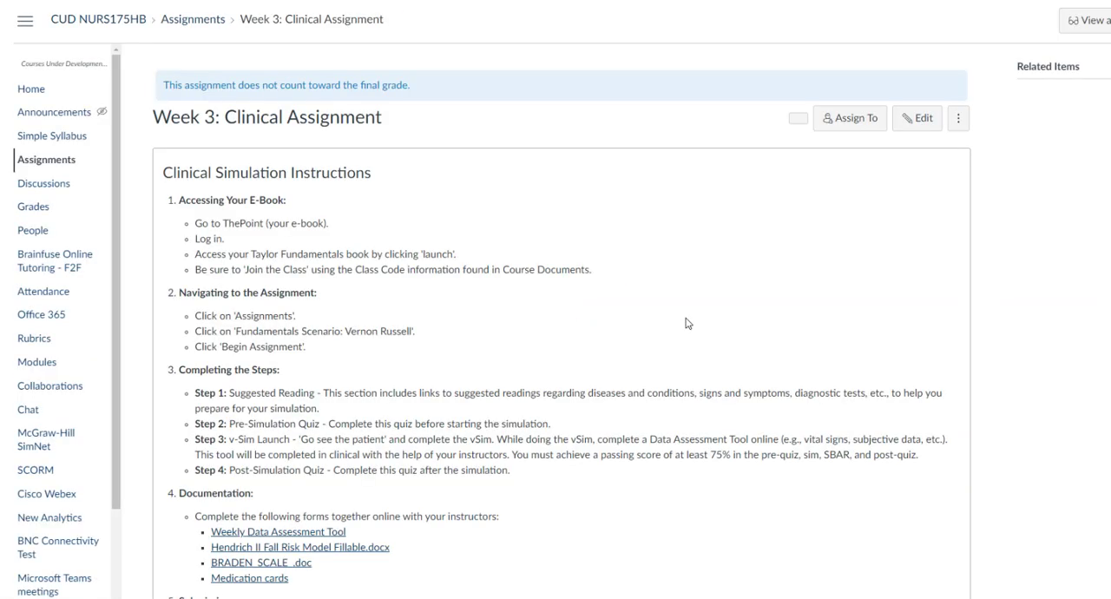
pyautogui.scroll(-2, 686, 317)
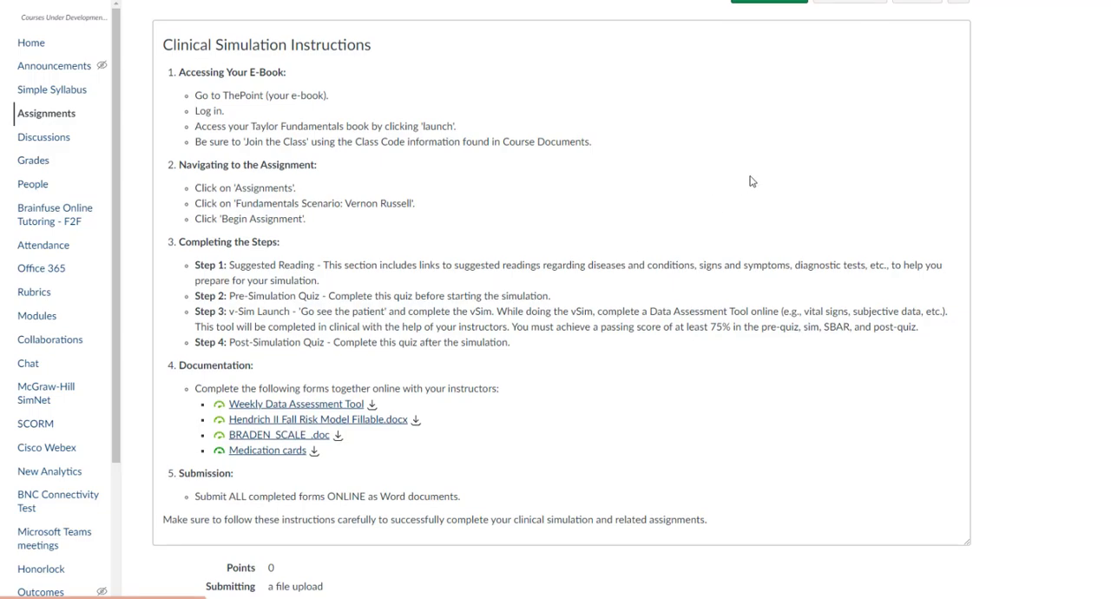
pyautogui.scroll(3, 749, 179)
pyautogui.click(916, 118)
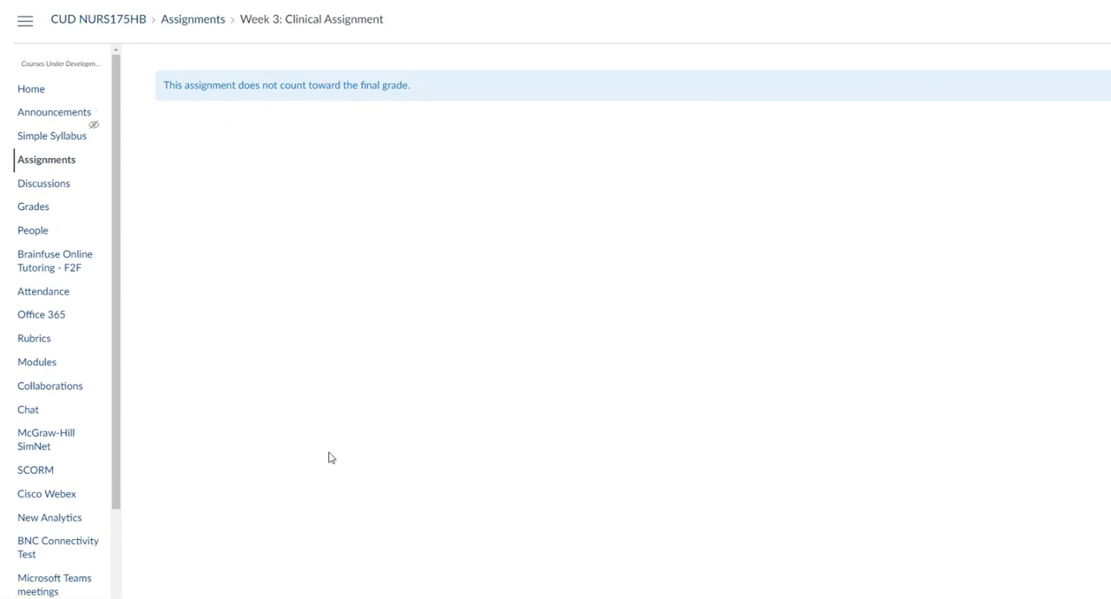
# Step: Remove the existing link from the Weekly Data Assessment Tool entry in the assignment's Documentation list
pyautogui.scroll(-4, 352, 426)
pyautogui.scroll(3, 352, 420)
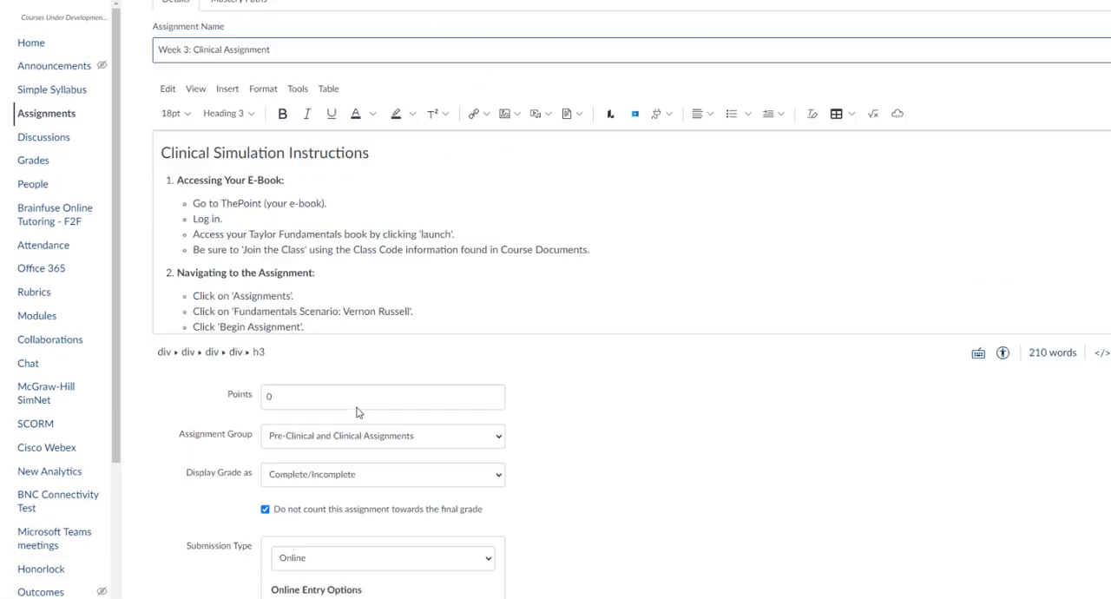
pyautogui.scroll(-5, 353, 370)
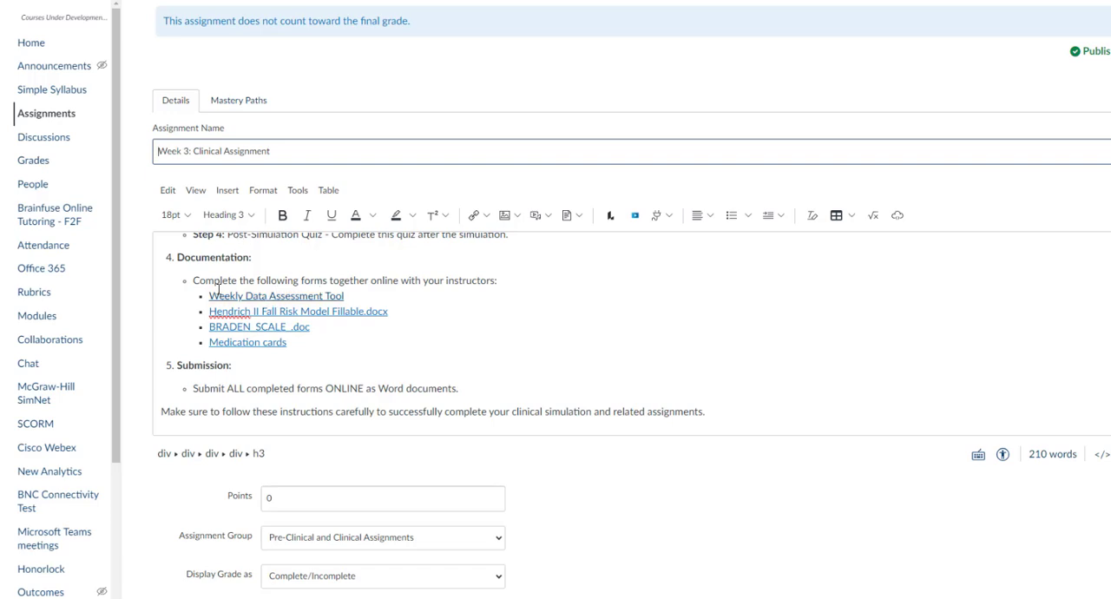
pyautogui.click(296, 296)
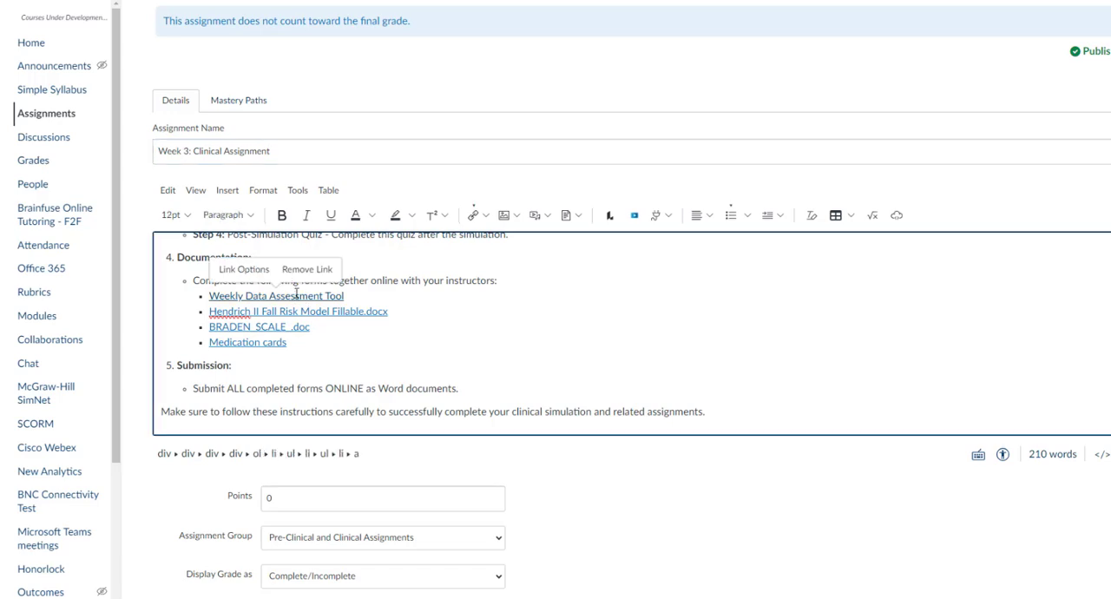
pyautogui.click(306, 270)
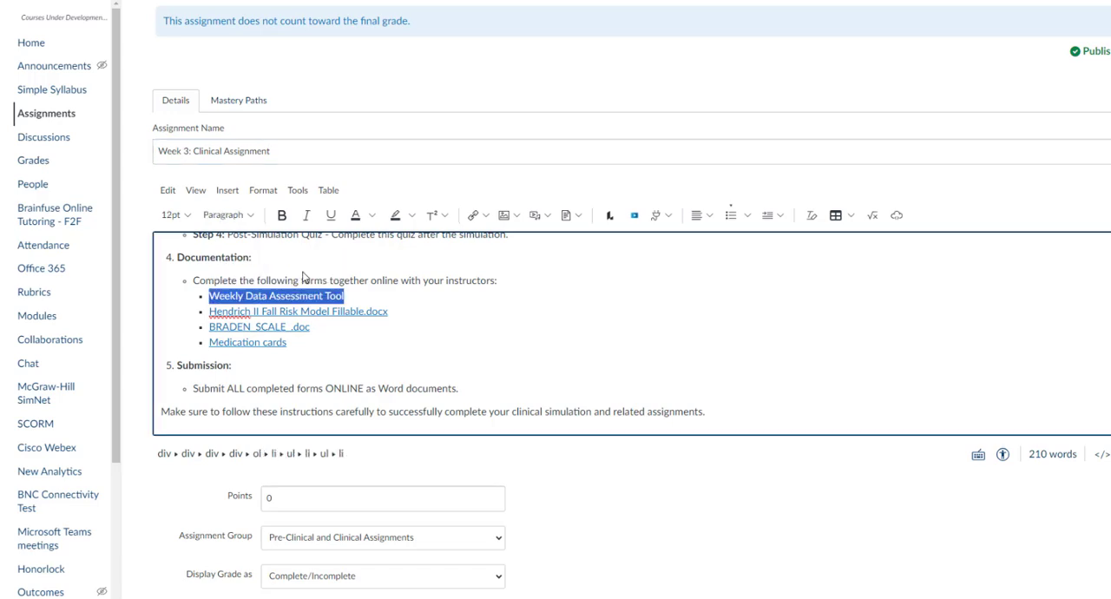
pyautogui.click(383, 281)
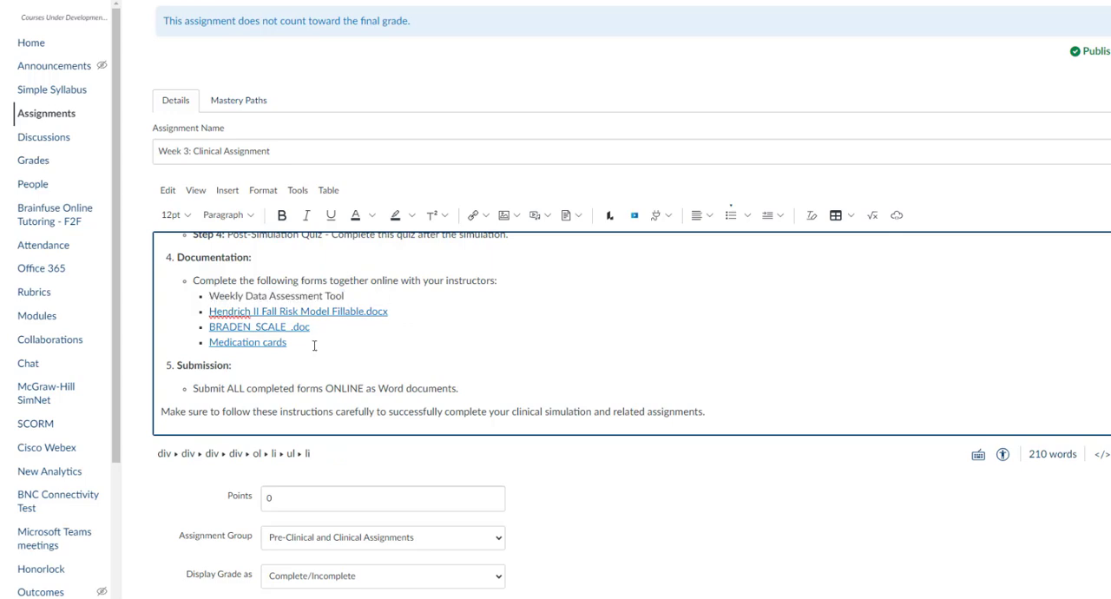
pyautogui.moveTo(209, 296); pyautogui.dragTo(345, 296)
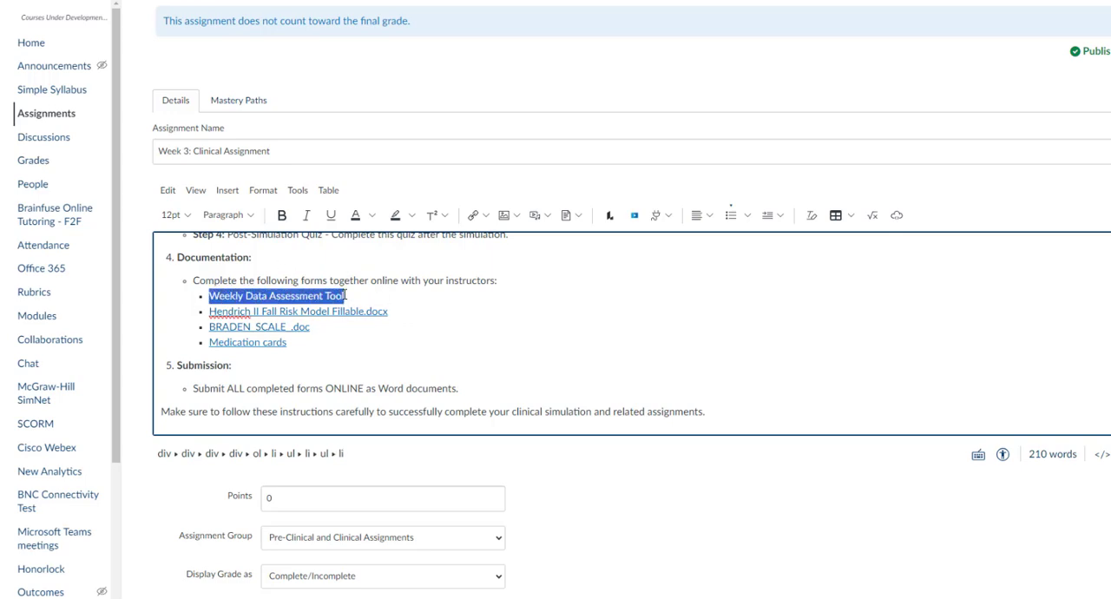
pyautogui.click(487, 217)
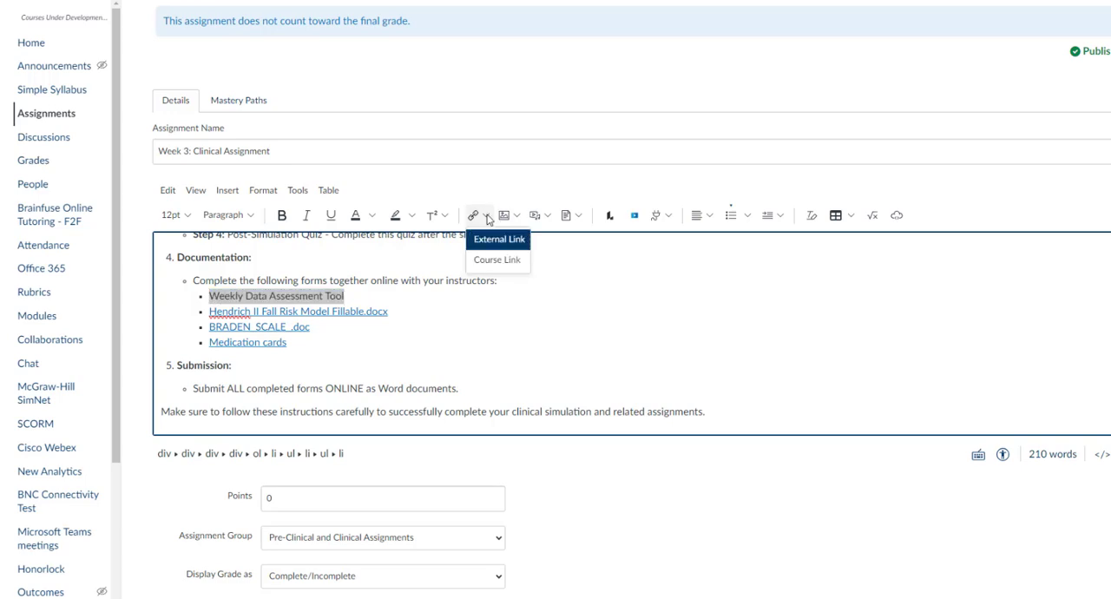
pyautogui.click(408, 295)
# Step: Link the Weekly Data Assessment Tool text to the course document Data Assessment Tool - Weekly Patient Centered Plan of Care - Fillable Fall 2024 August 2.docx
pyautogui.moveTo(209, 296); pyautogui.dragTo(346, 296)
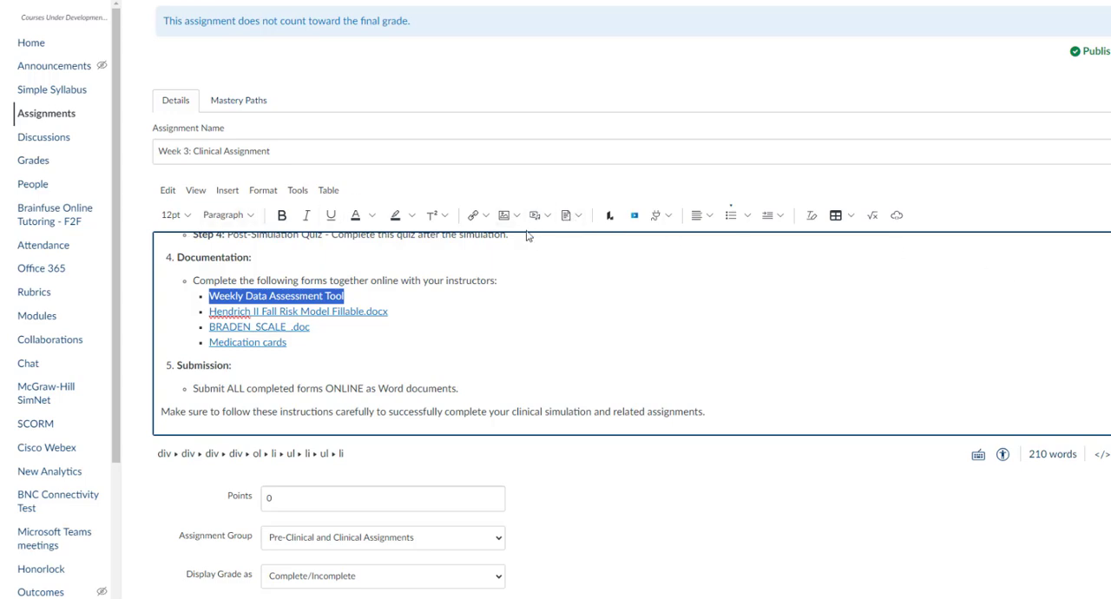
pyautogui.click(579, 216)
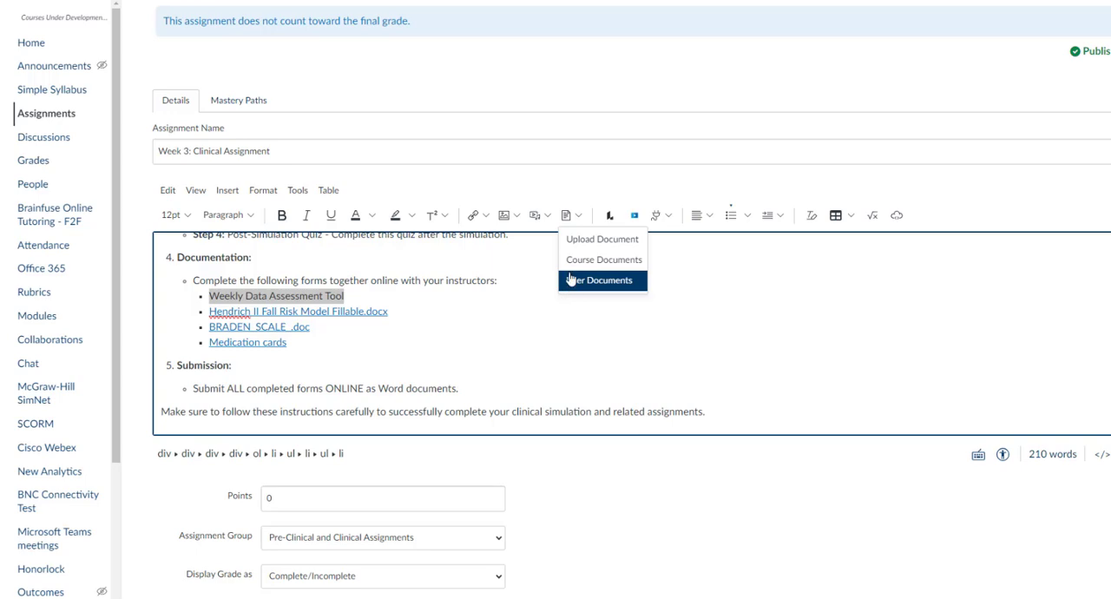
pyautogui.click(622, 263)
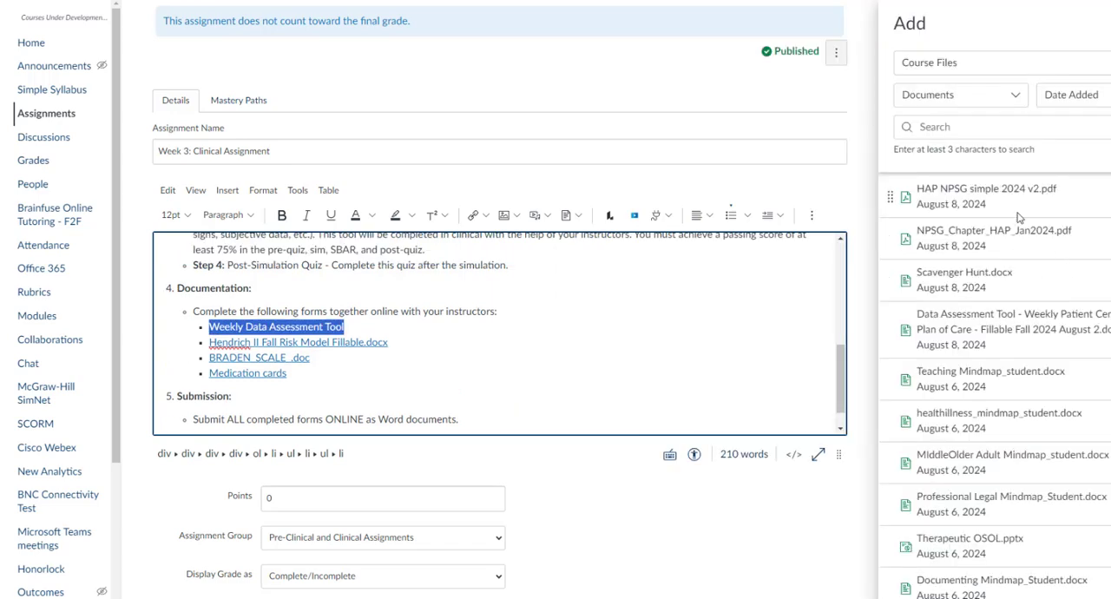
pyautogui.scroll(-2, 1089, 230)
pyautogui.scroll(3, 1091, 274)
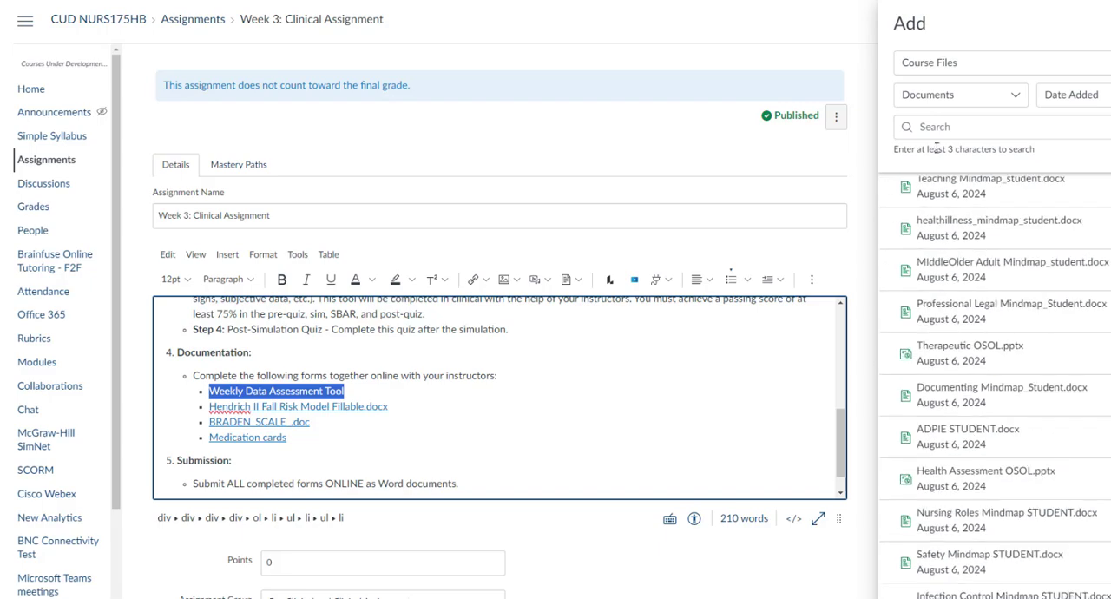
pyautogui.scroll(2, 992, 315)
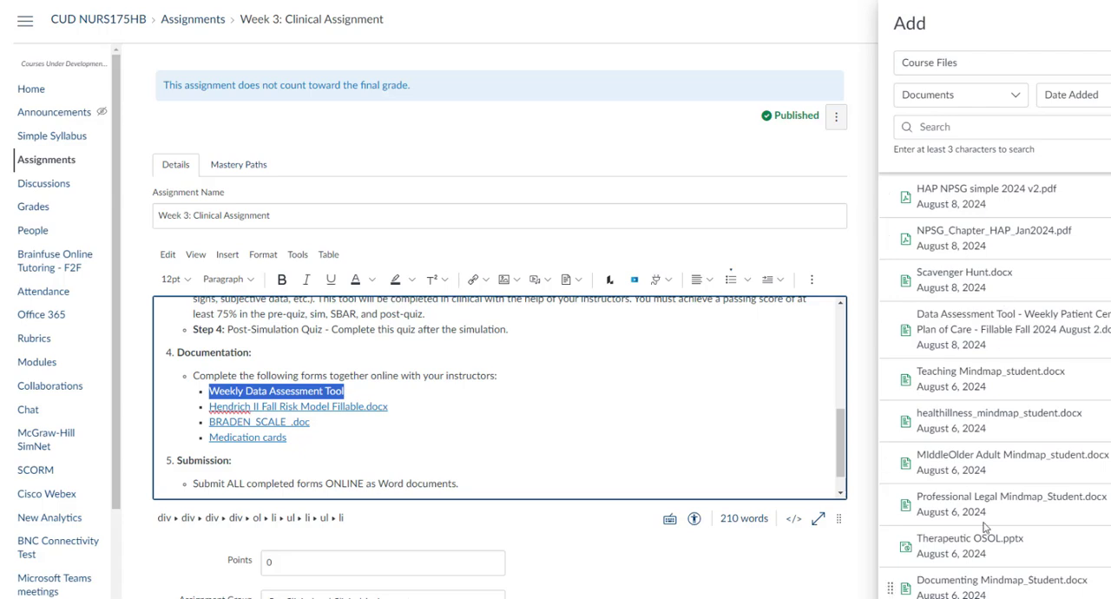
pyautogui.click(973, 334)
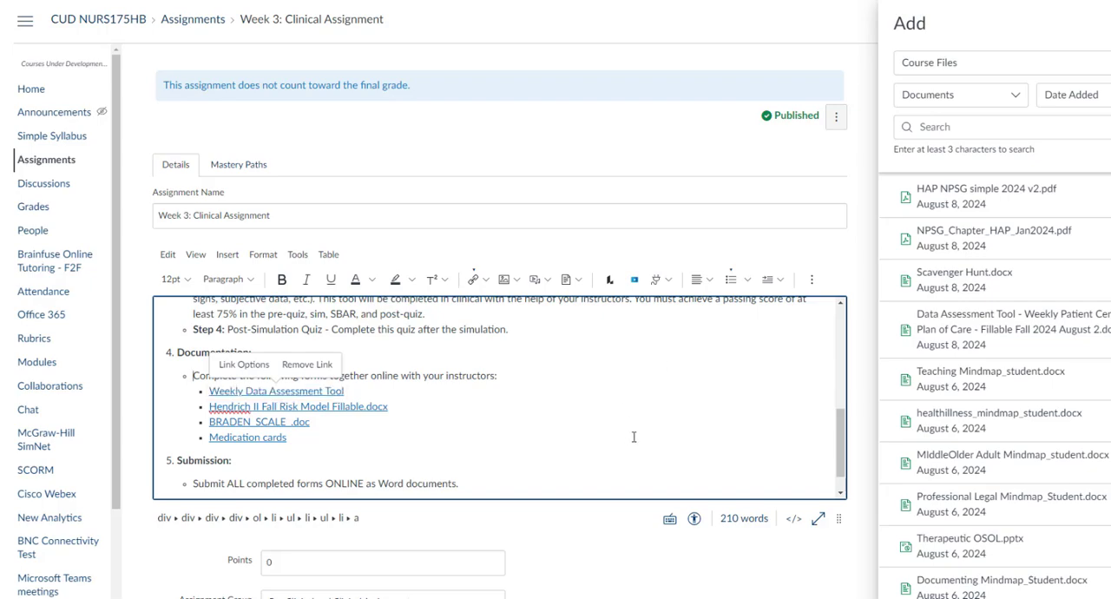
# Step: Save the Week 3: Clinical Assignment and review its Documentation links on the assignment page
pyautogui.scroll(-10, 831, 555)
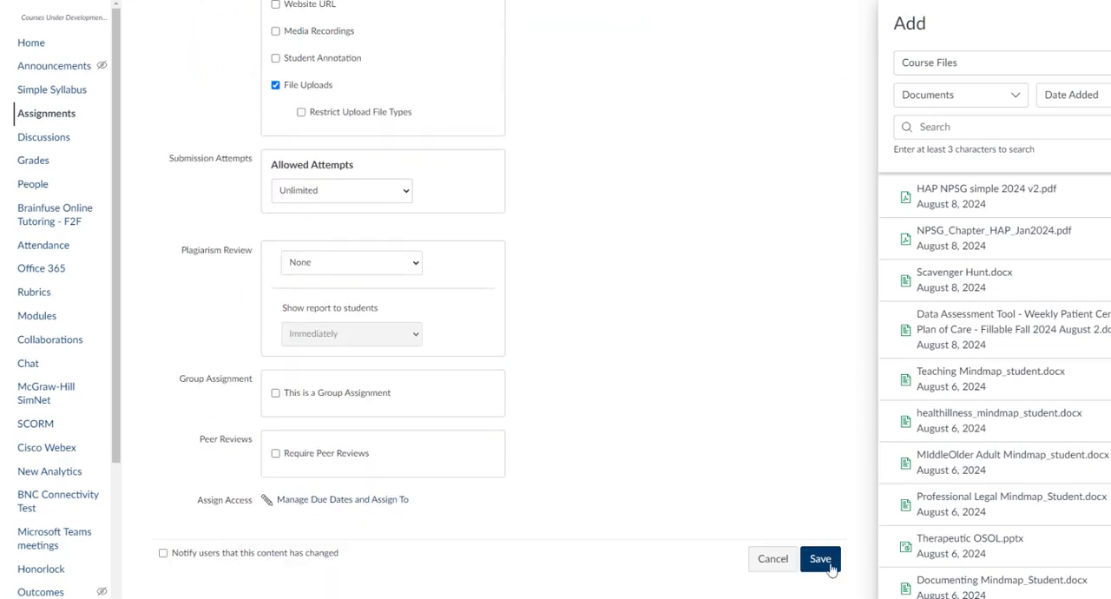
pyautogui.click(820, 560)
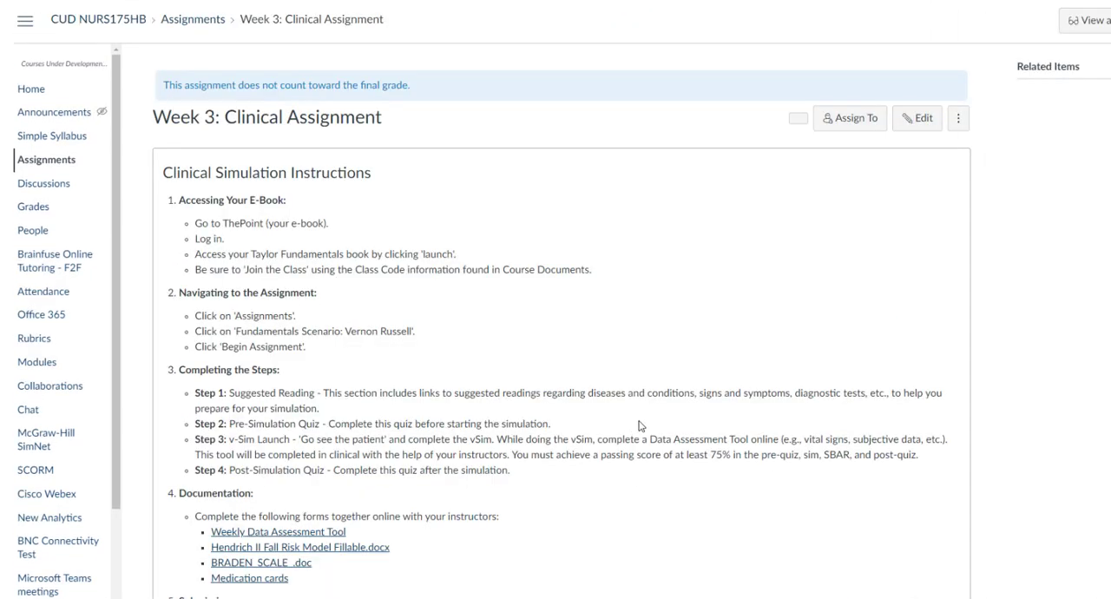
pyautogui.scroll(-3, 555, 360)
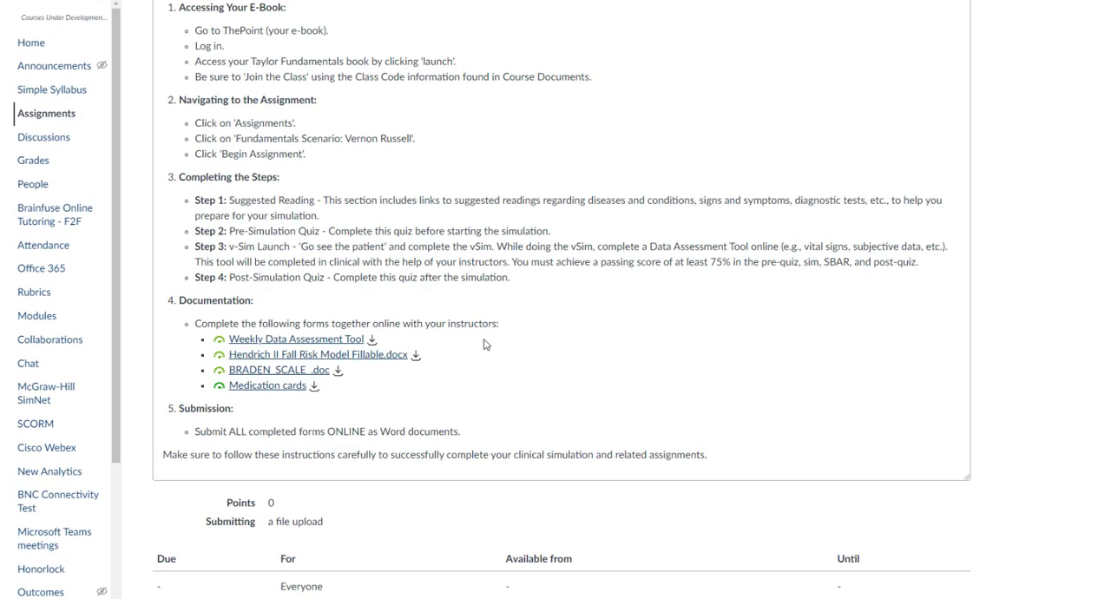
pyautogui.scroll(-3, 484, 345)
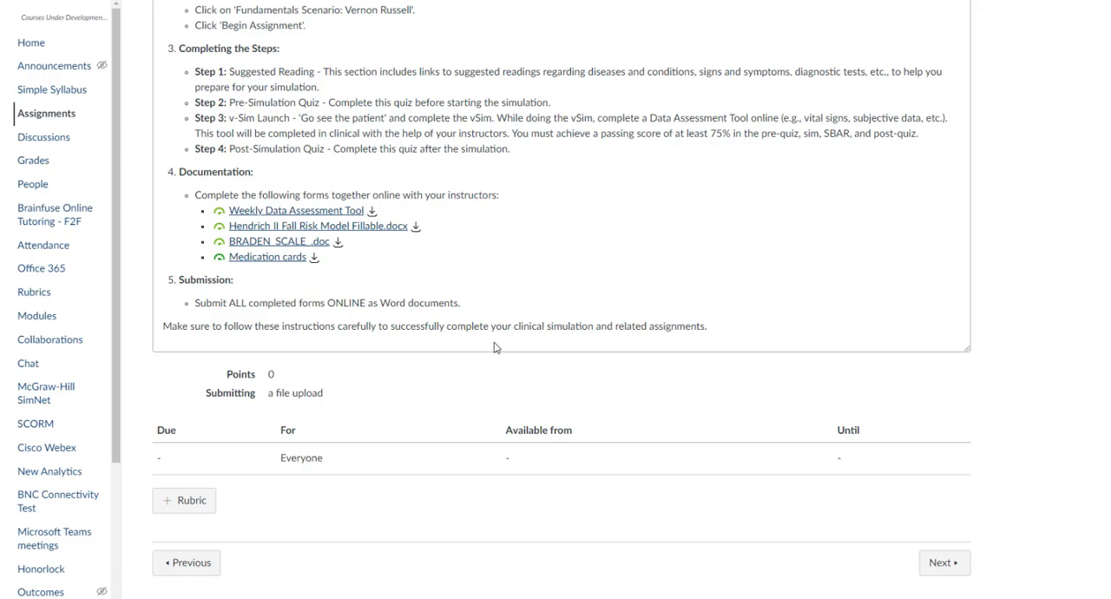
pyautogui.scroll(3, 493, 345)
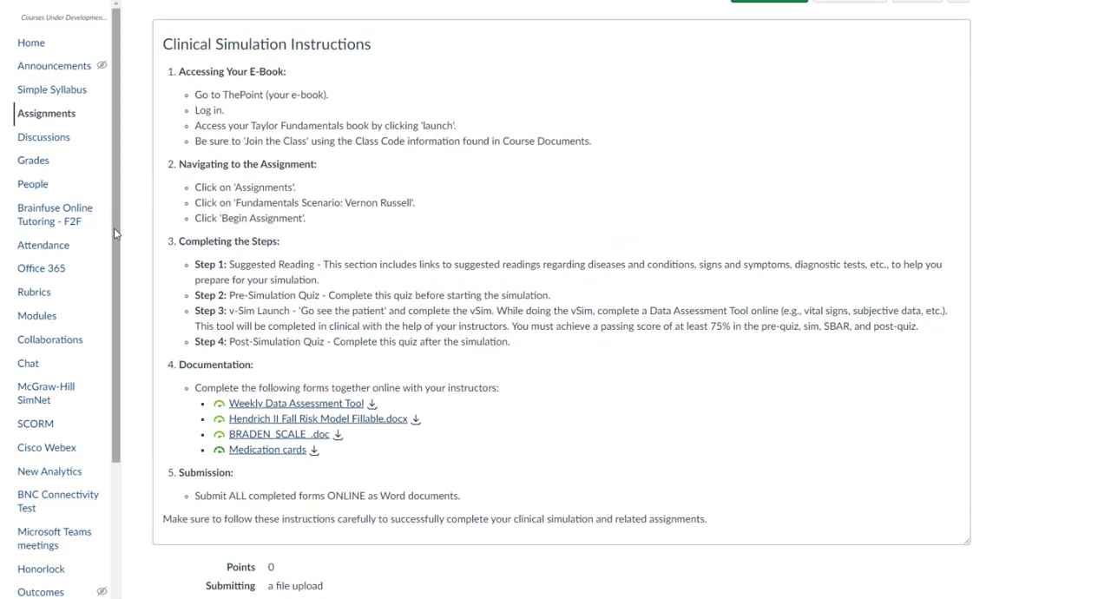
# Step: Run the link validation again for the course content from the course settings
pyautogui.scroll(-3, 59, 275)
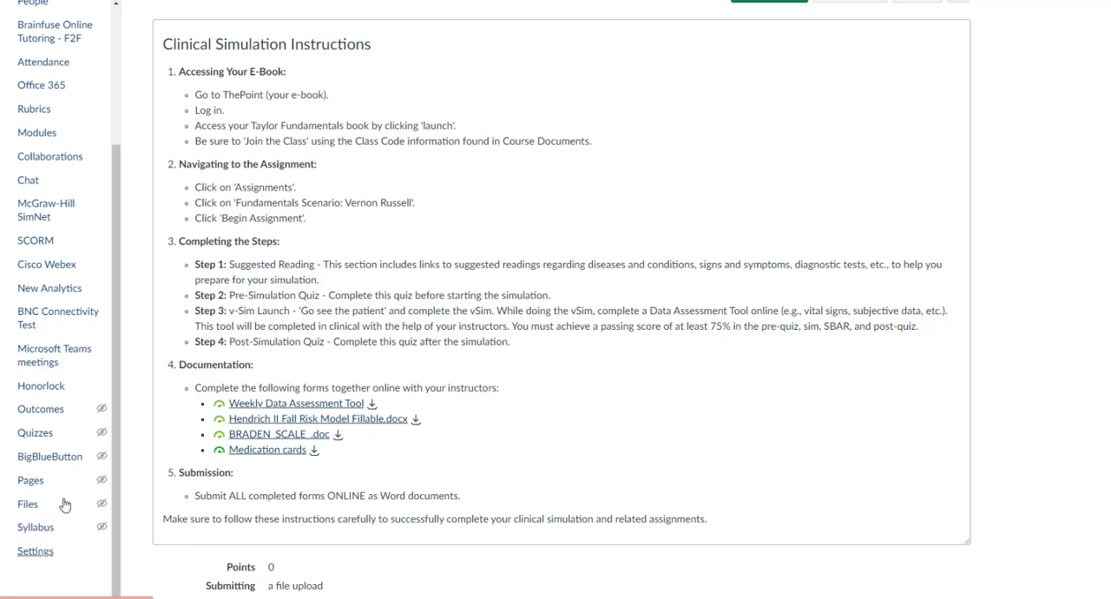
pyautogui.click(36, 552)
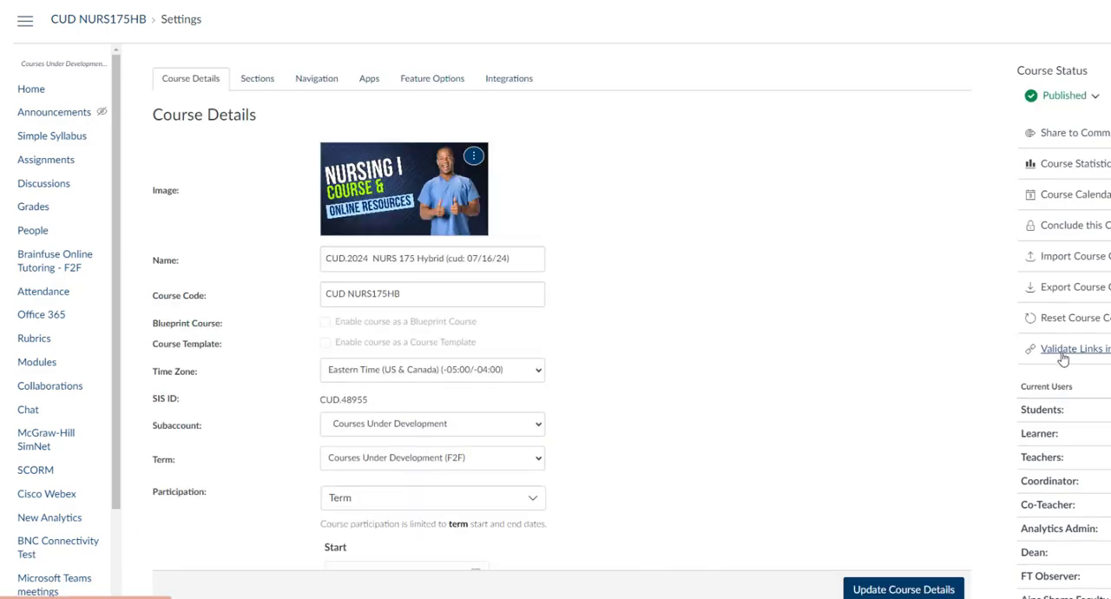
pyautogui.click(1063, 348)
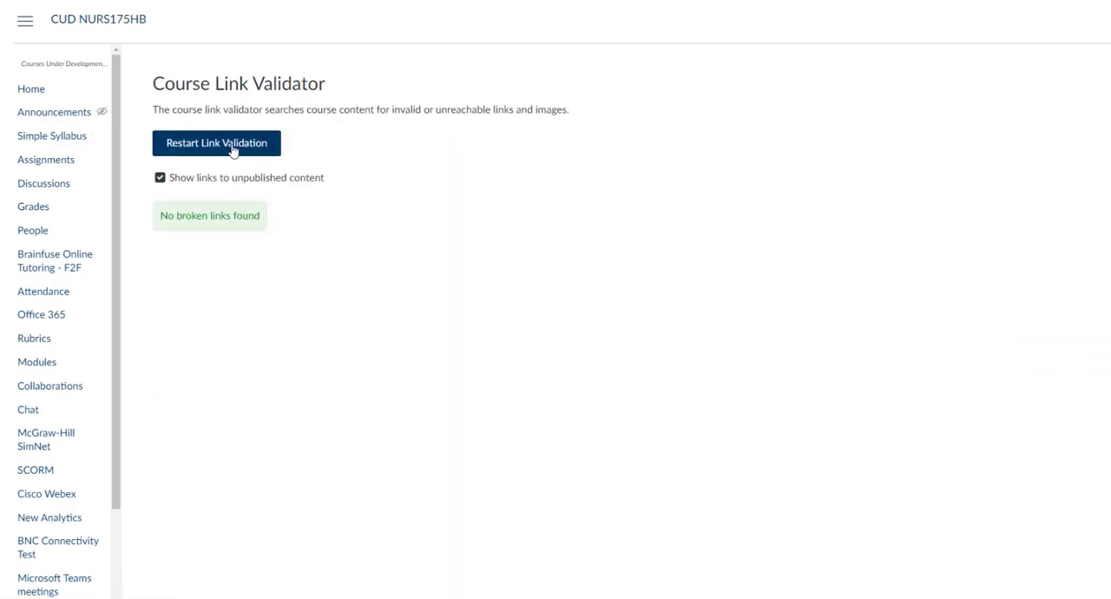
pyautogui.click(233, 150)
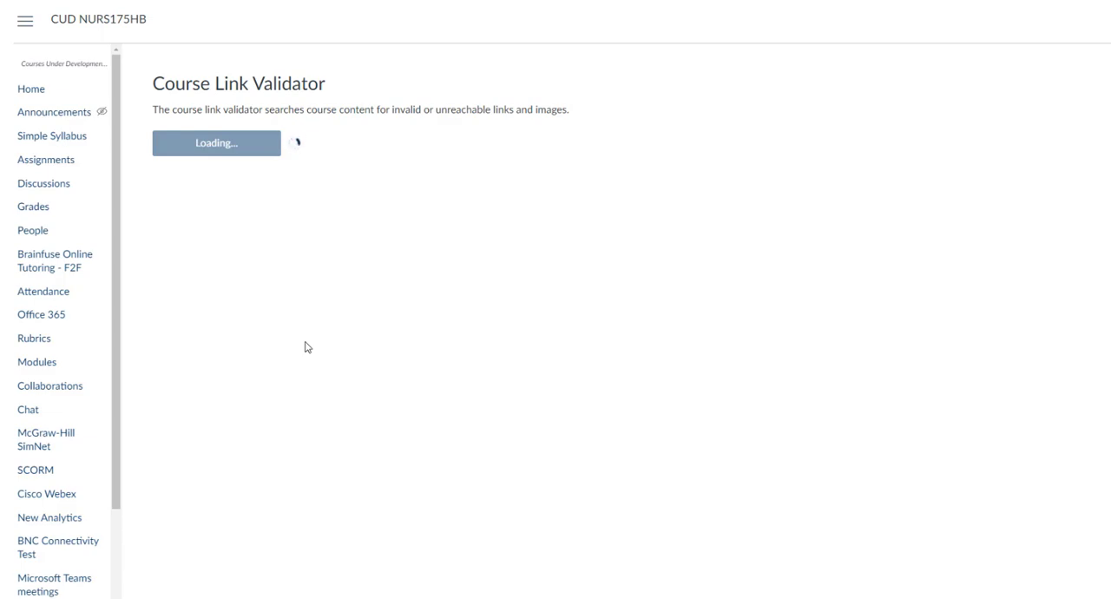
# Step: Open the course's Modules page and find the printable documents in the Clinical Resources and Documents module
pyautogui.click(38, 365)
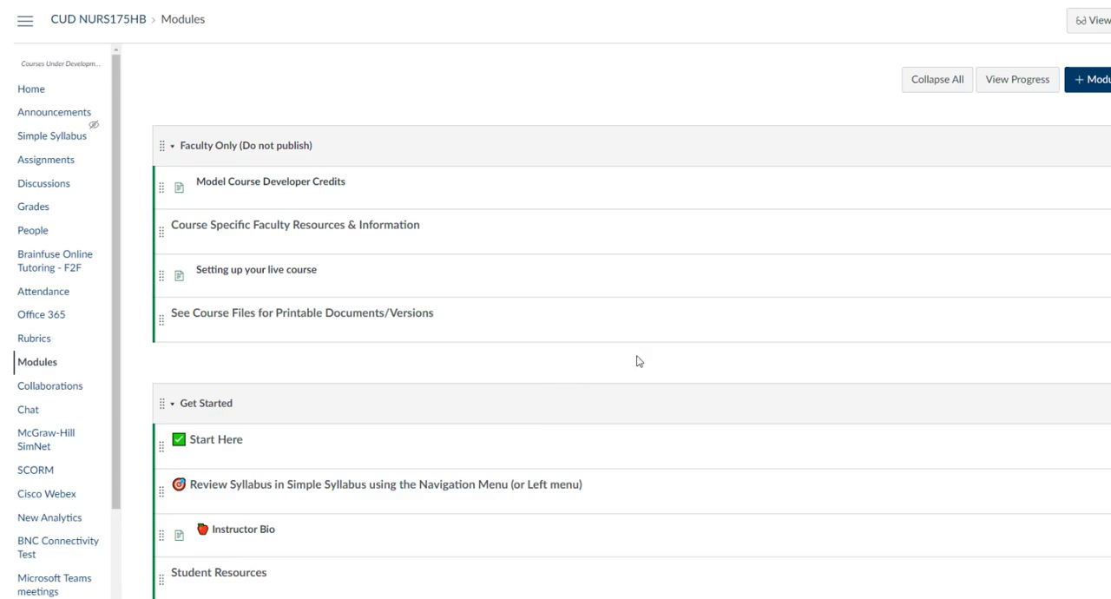
pyautogui.scroll(-1, 671, 347)
pyautogui.scroll(-10, 671, 346)
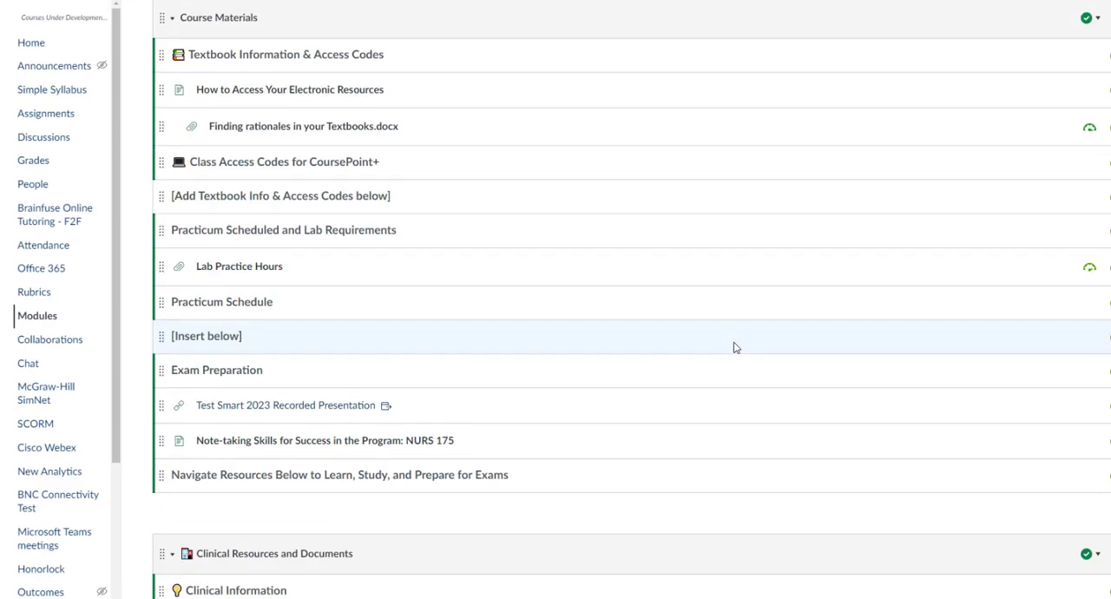
pyautogui.scroll(-3, 1059, 312)
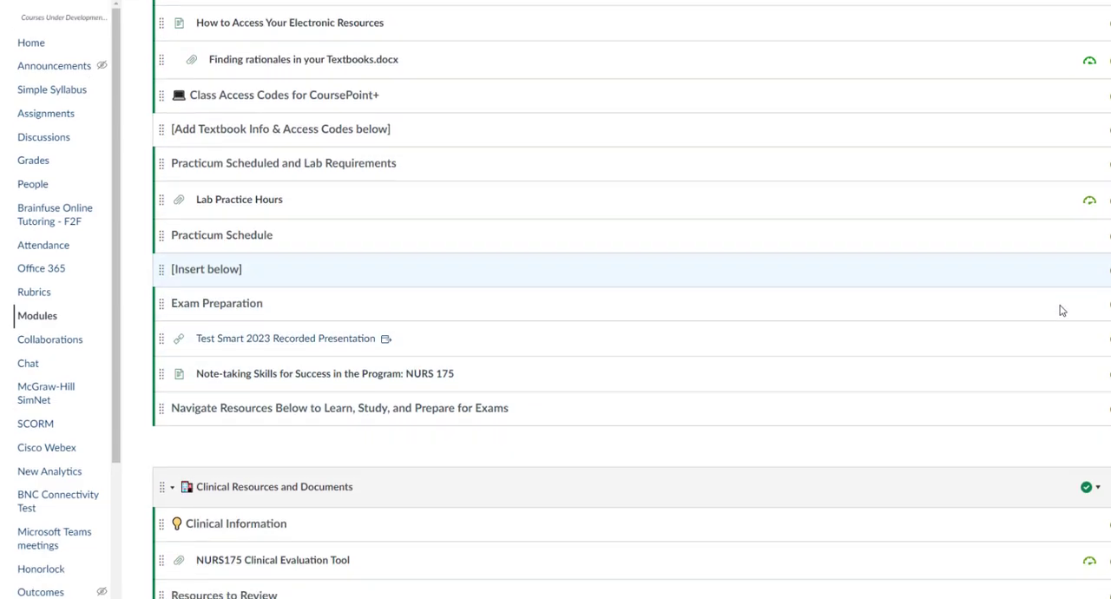
pyautogui.scroll(-3, 1061, 313)
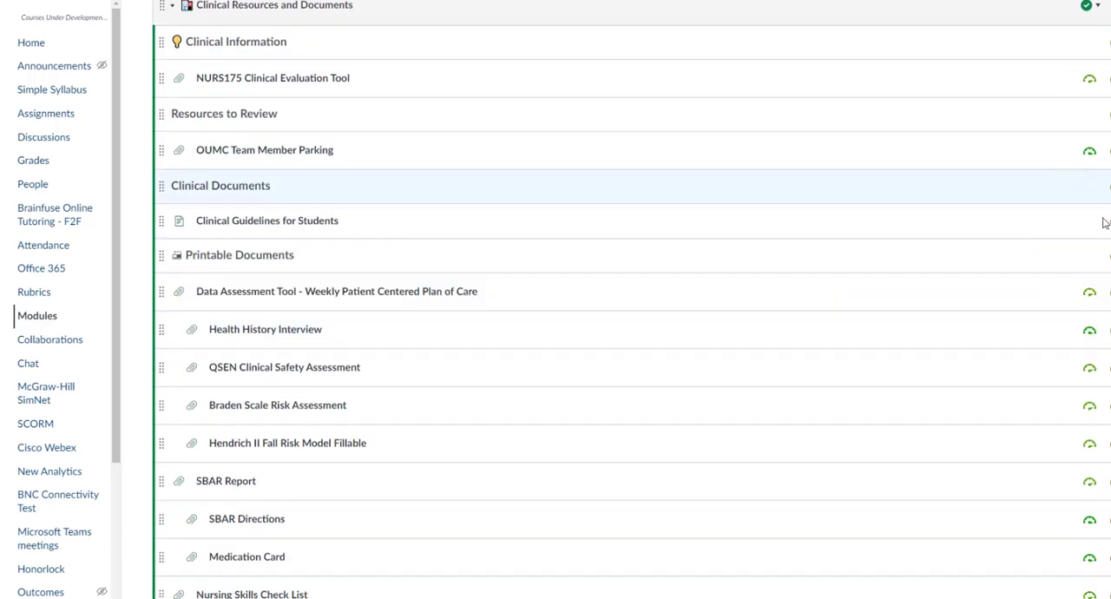
pyautogui.click(1107, 150)
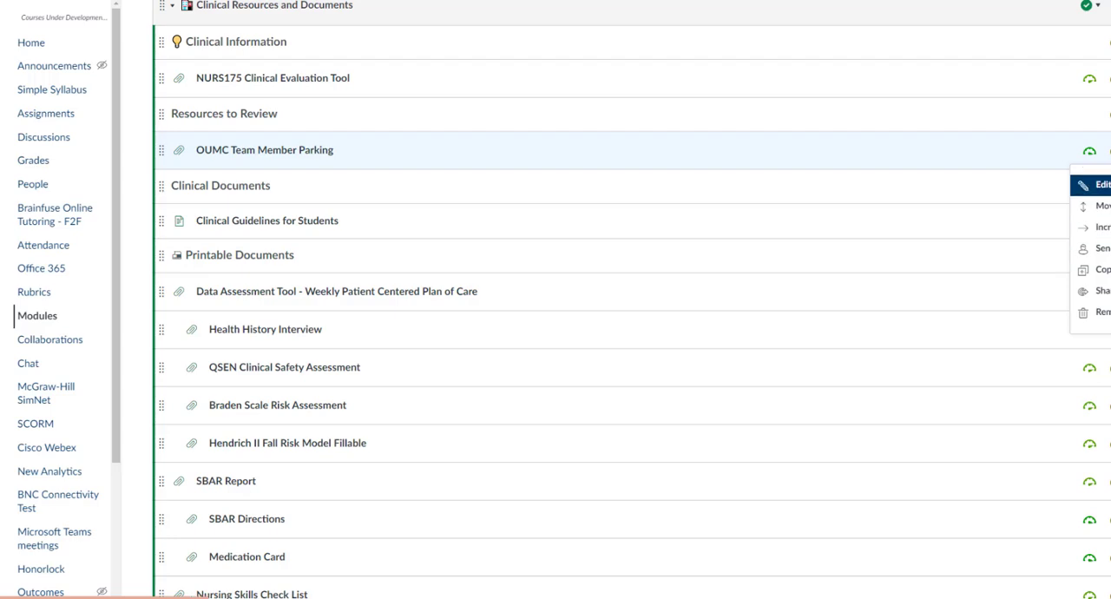
pyautogui.click(1101, 185)
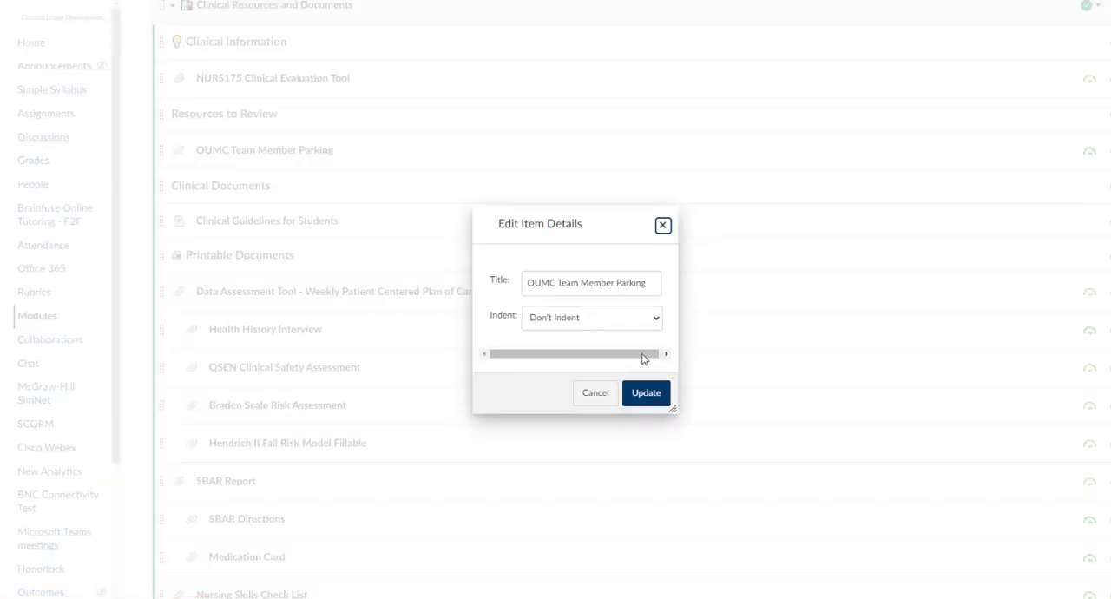
pyautogui.scroll(-3, 607, 347)
pyautogui.scroll(1, 581, 277)
pyautogui.click(597, 327)
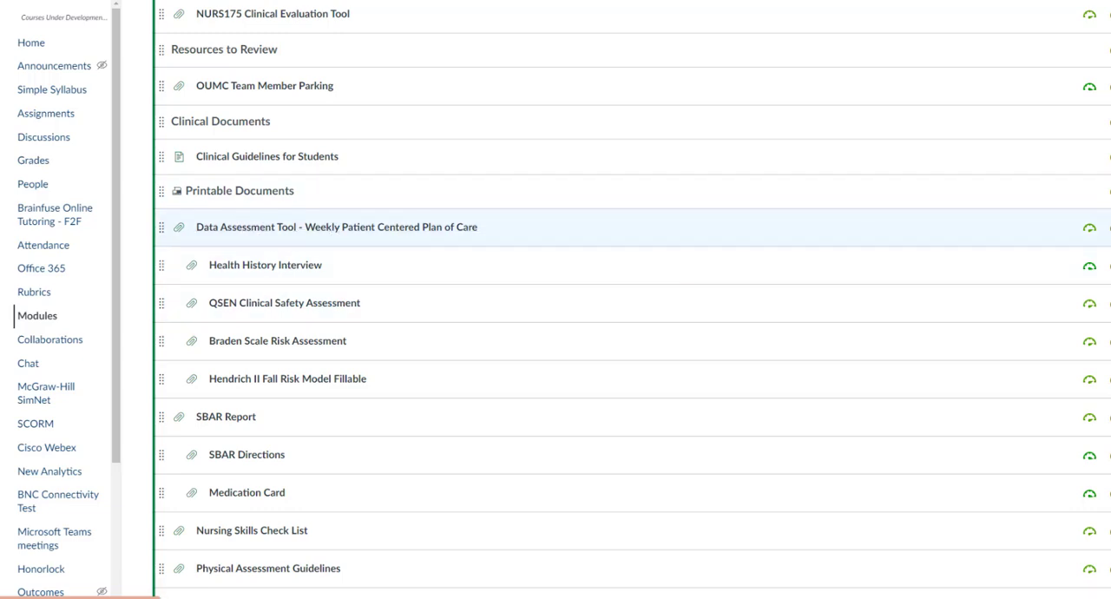
# Step: Copy the title of the Data Assessment Tool - Weekly Patient Centered Plan of Care module item and cancel editing its details
pyautogui.click(1104, 228)
pyautogui.click(1104, 261)
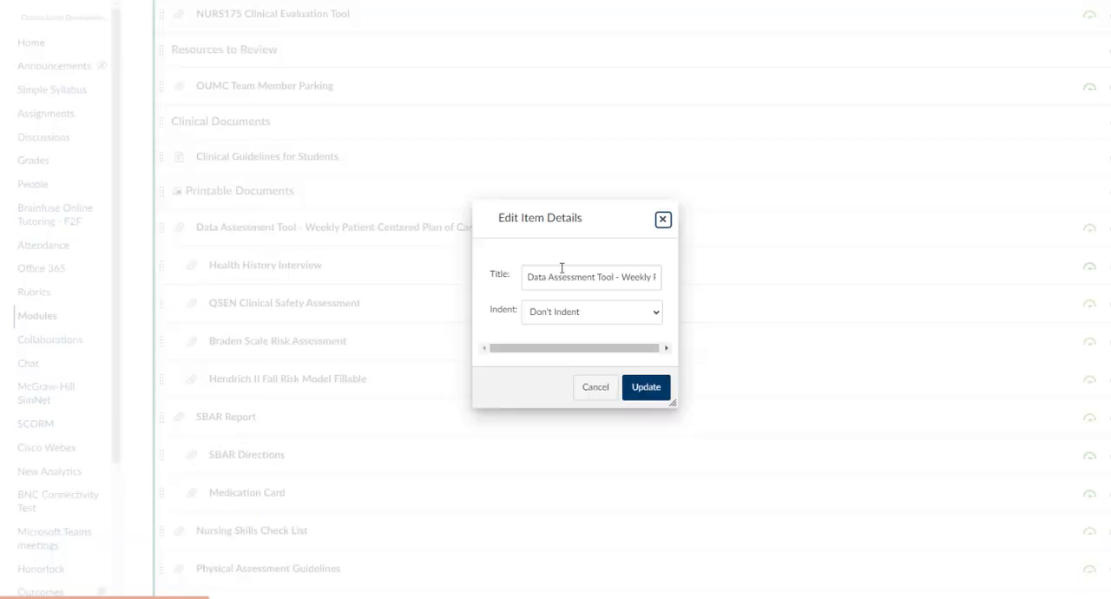
pyautogui.moveTo(526, 276); pyautogui.dragTo(709, 279)
pyautogui.rightClick(587, 272)
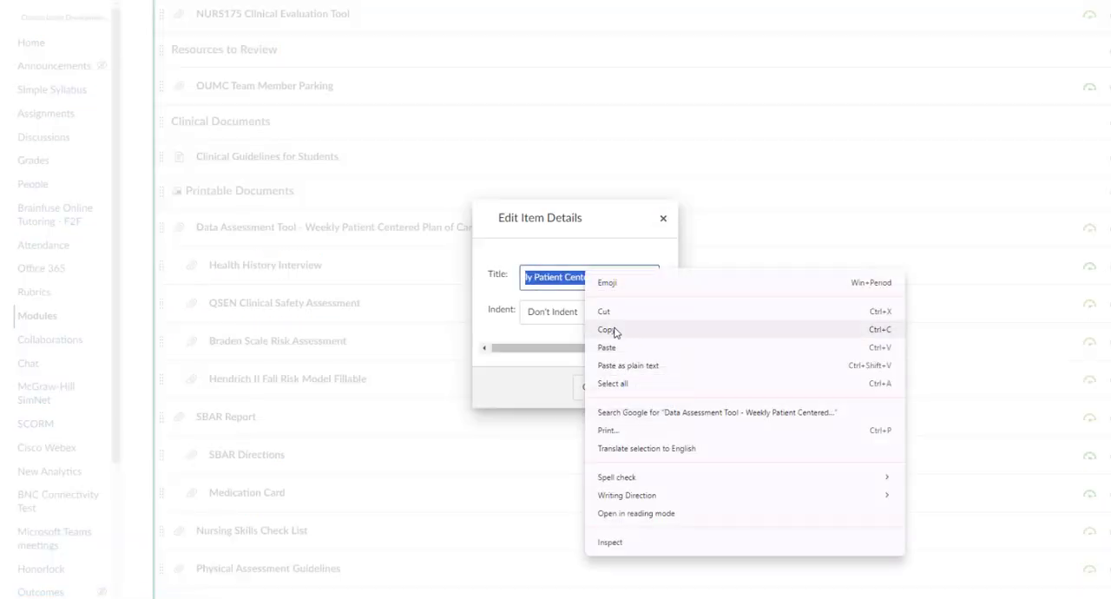
pyautogui.click(638, 330)
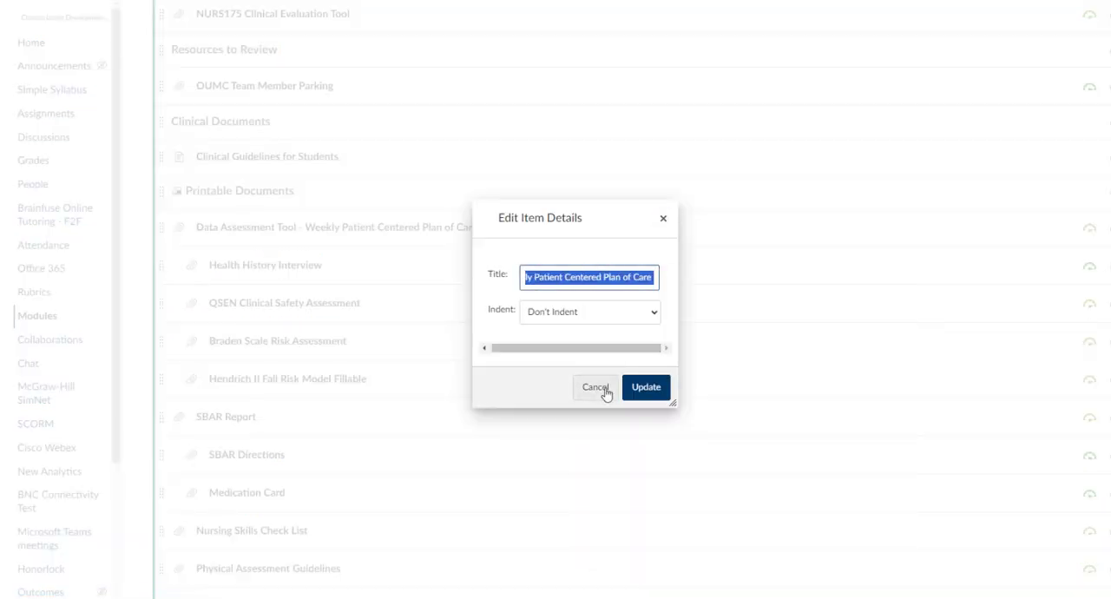
pyautogui.click(601, 390)
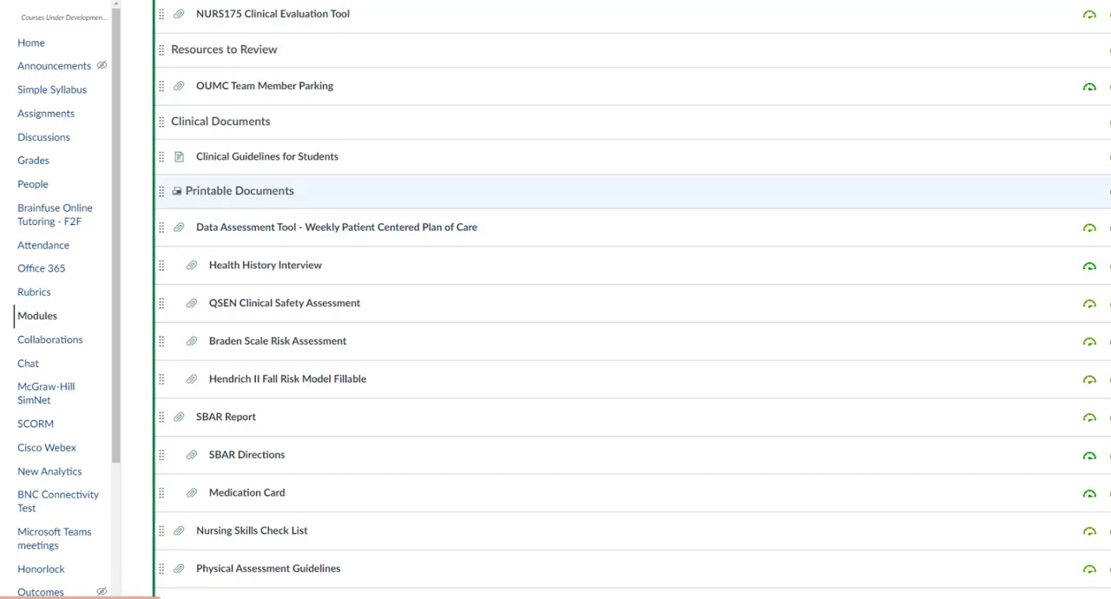
# Step: Try to add a file item from the course files to the Clinical Resources and Documents module
pyautogui.scroll(2, 631, 230)
pyautogui.click(1110, 69)
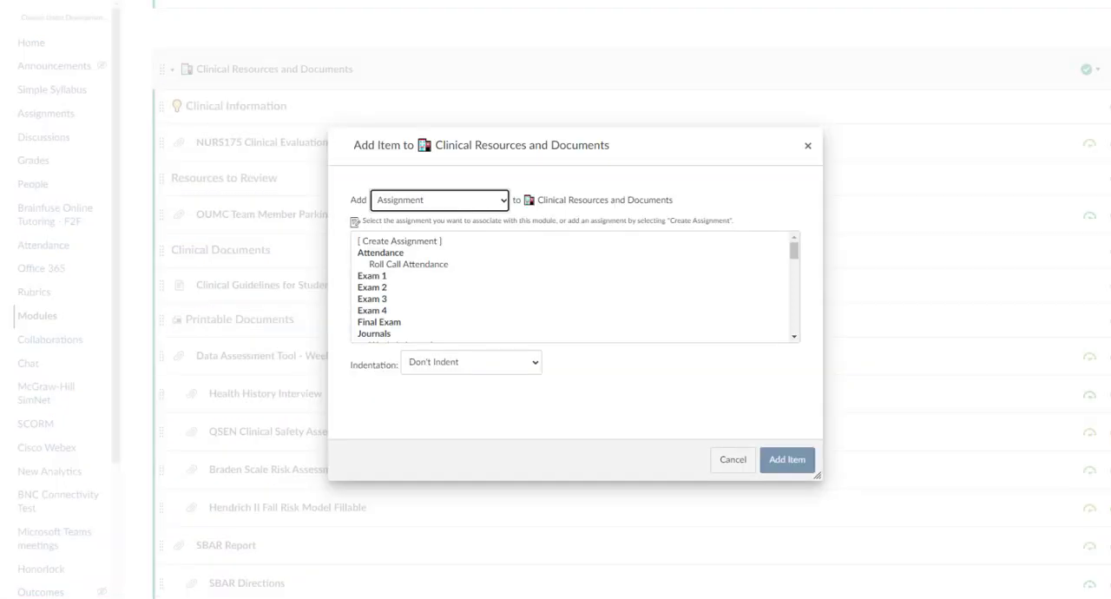
pyautogui.click(437, 208)
pyautogui.click(418, 239)
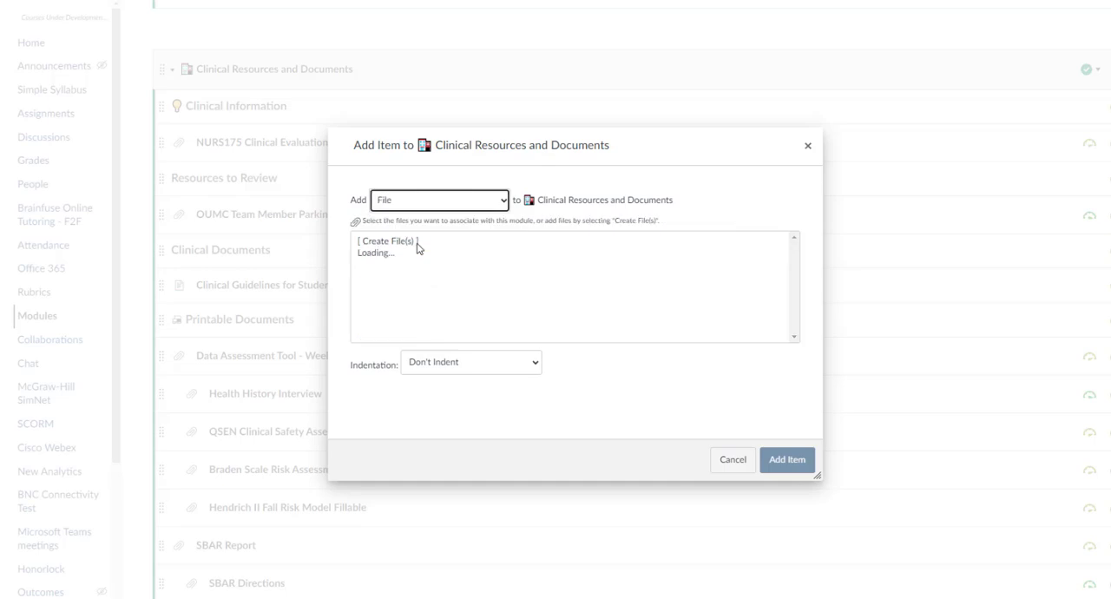
pyautogui.scroll(-5, 423, 264)
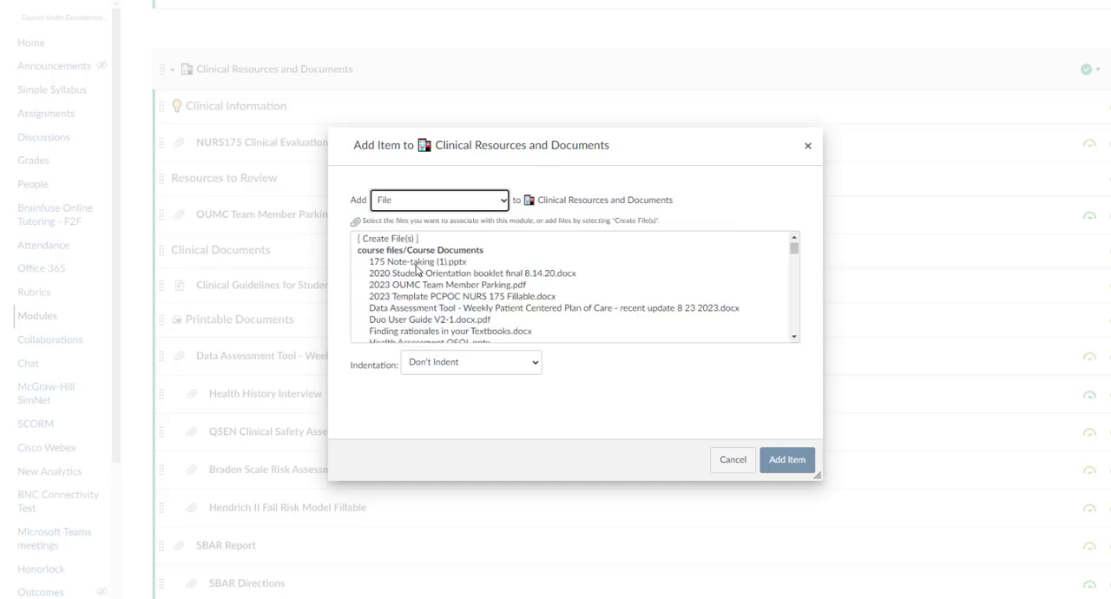
pyautogui.scroll(-10, 424, 273)
pyautogui.scroll(3, 424, 274)
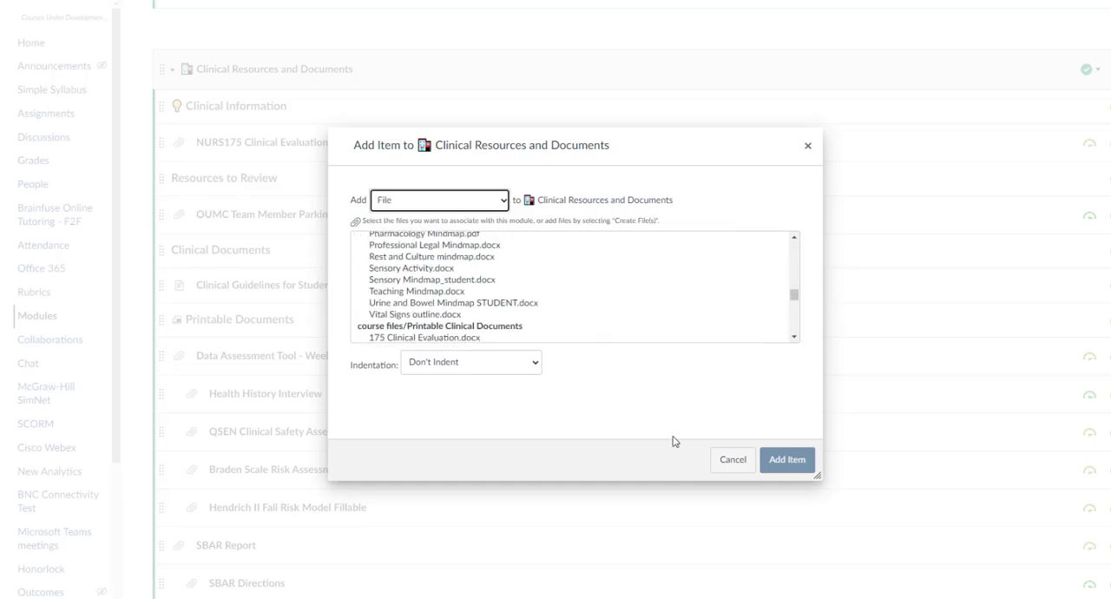
pyautogui.click(736, 464)
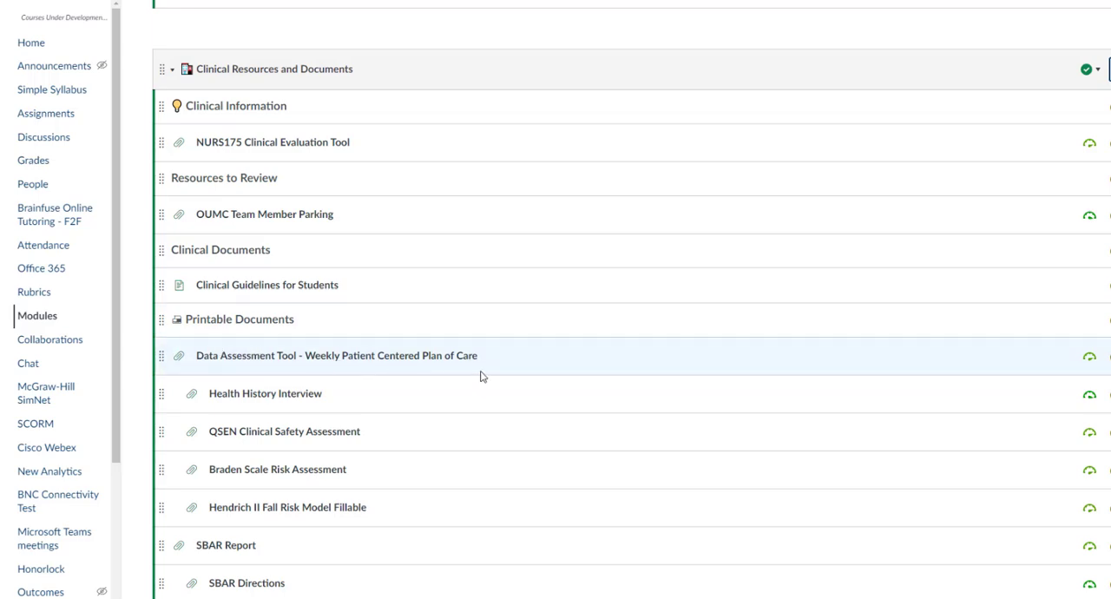
pyautogui.scroll(-2, 487, 372)
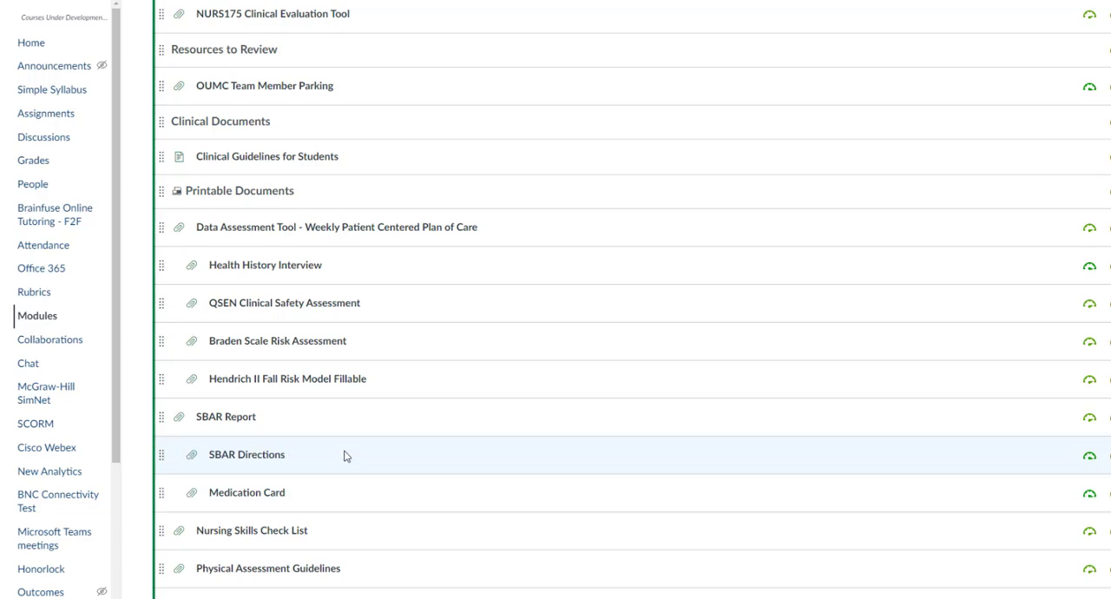
pyautogui.scroll(2, 421, 466)
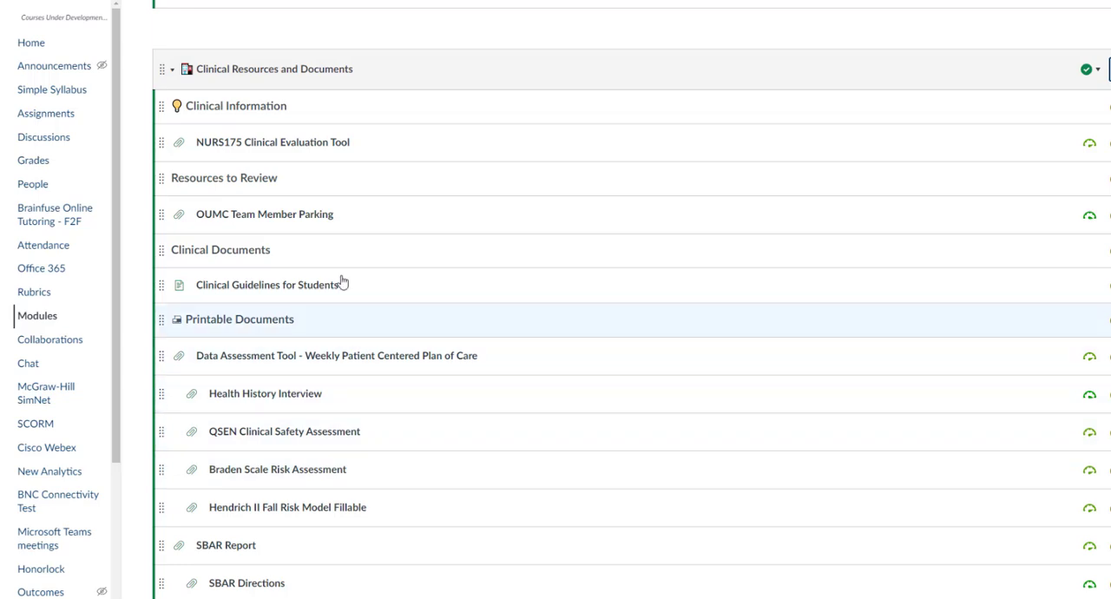
pyautogui.scroll(-2, 378, 480)
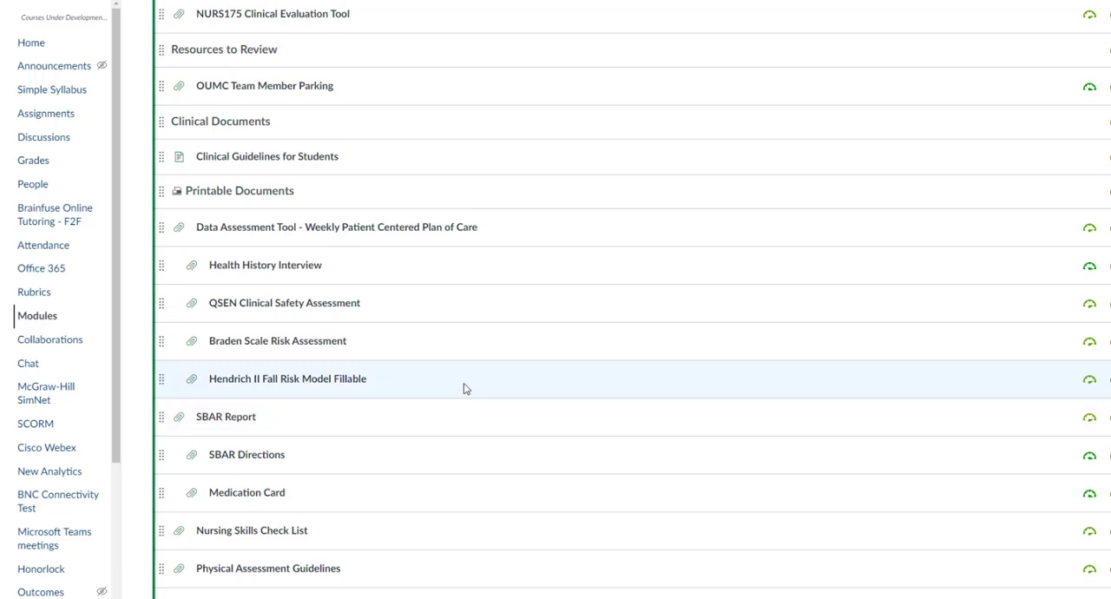
pyautogui.scroll(2, 426, 280)
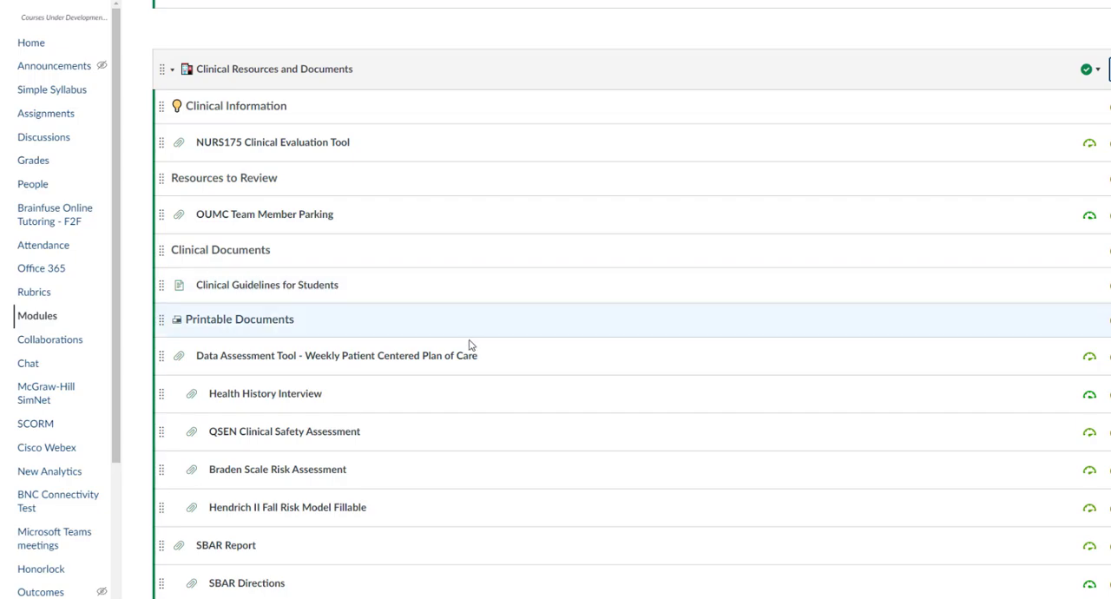
pyautogui.scroll(4, 495, 361)
pyautogui.scroll(8, 497, 360)
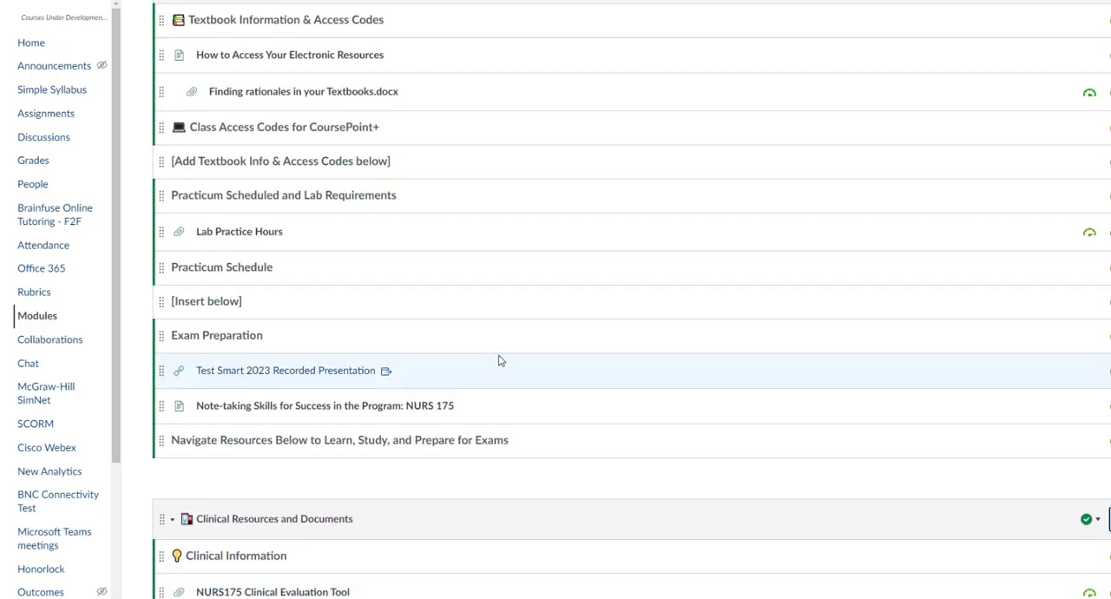
pyautogui.scroll(7, 501, 370)
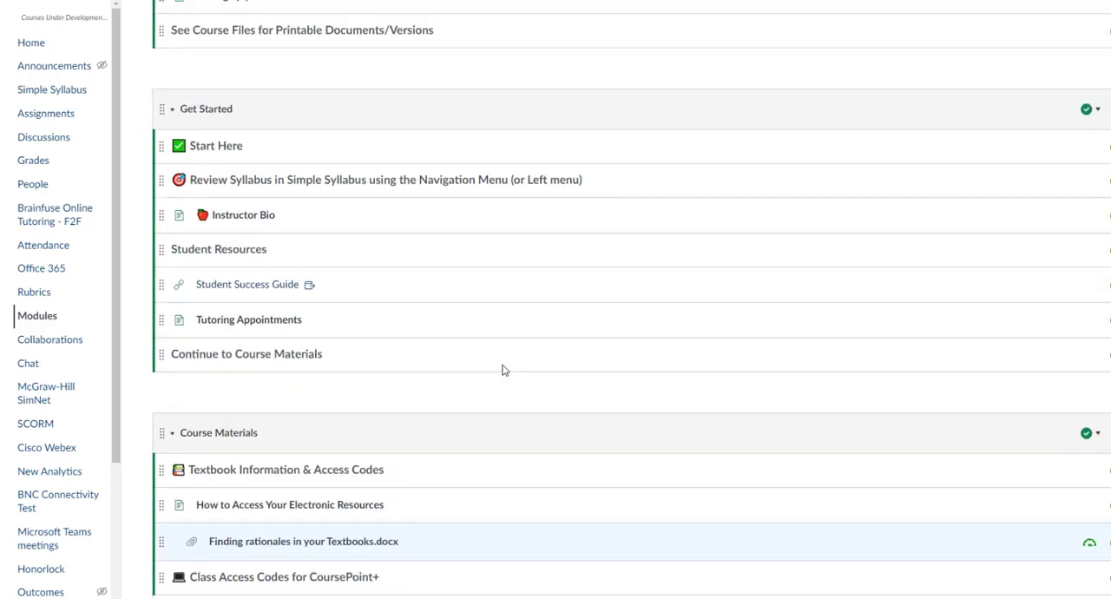